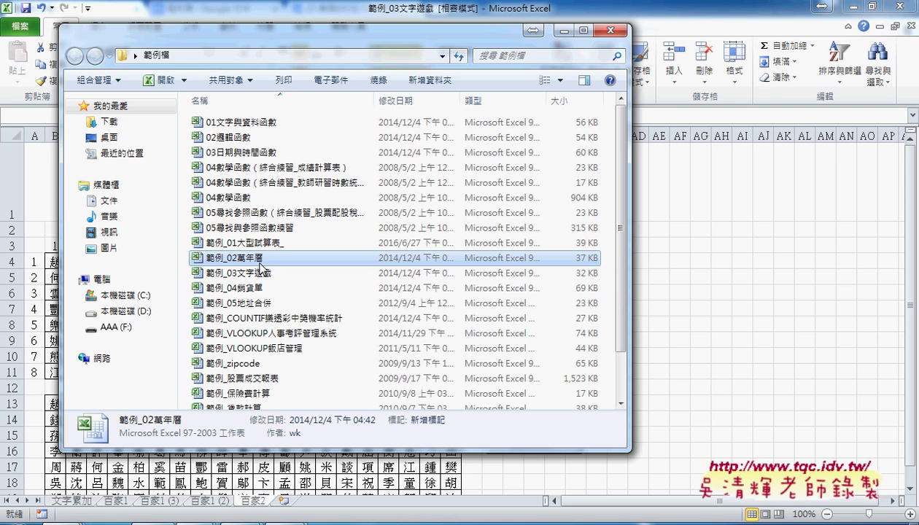
- Switch to the 範例_02萬年曆 workbook window from the Excel taskbar previews
left_click(458, 523)
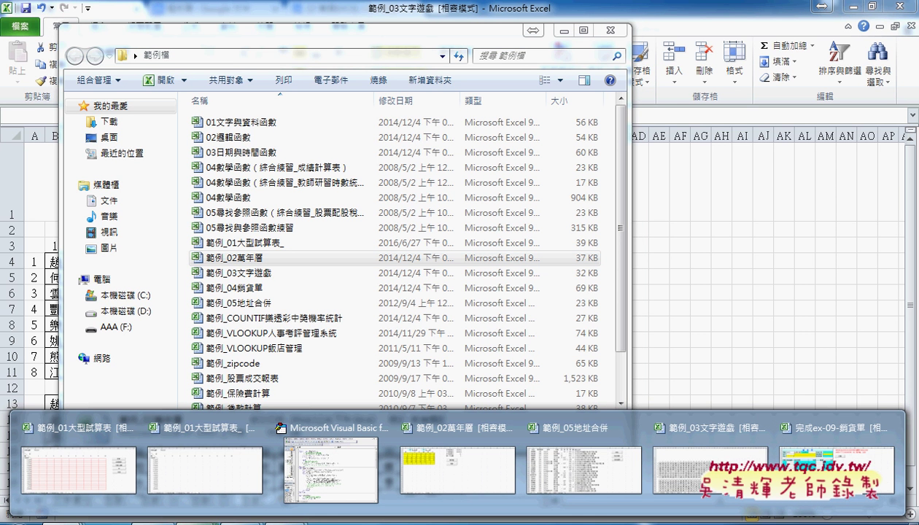
left_click(462, 465)
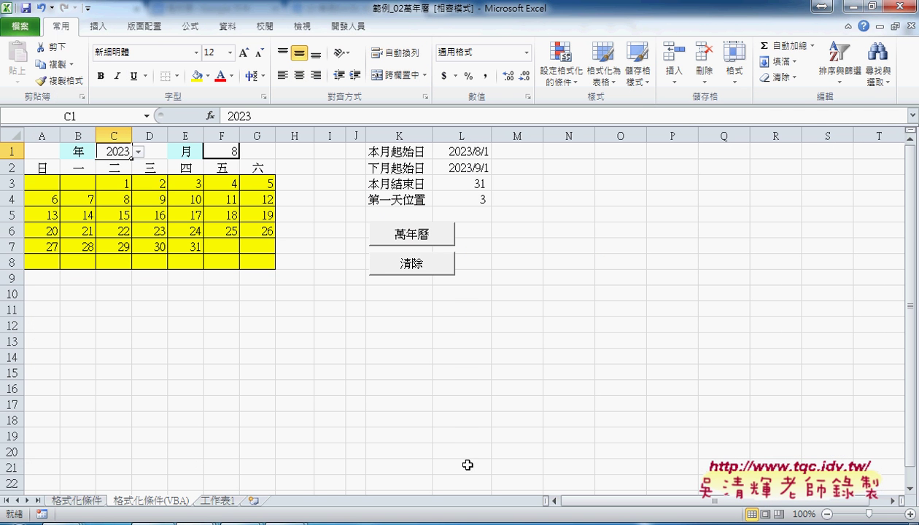
- Set the calendar year to 2016 in C1 and the month to 6 in F1
left_click(138, 151)
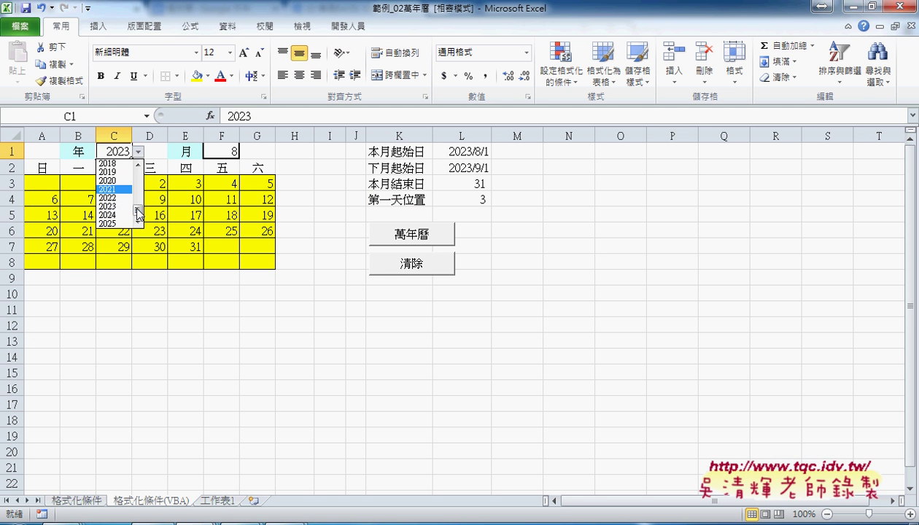
mouse_move(137, 208)
left_mouse_down()
mouse_move(144, 178)
mouse_move(137, 195)
left_mouse_up()
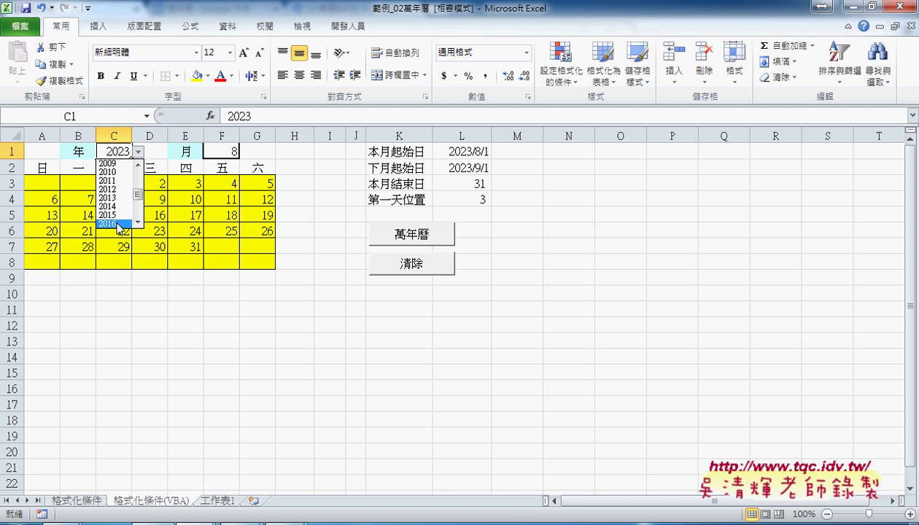
left_click(118, 224)
left_click(219, 152)
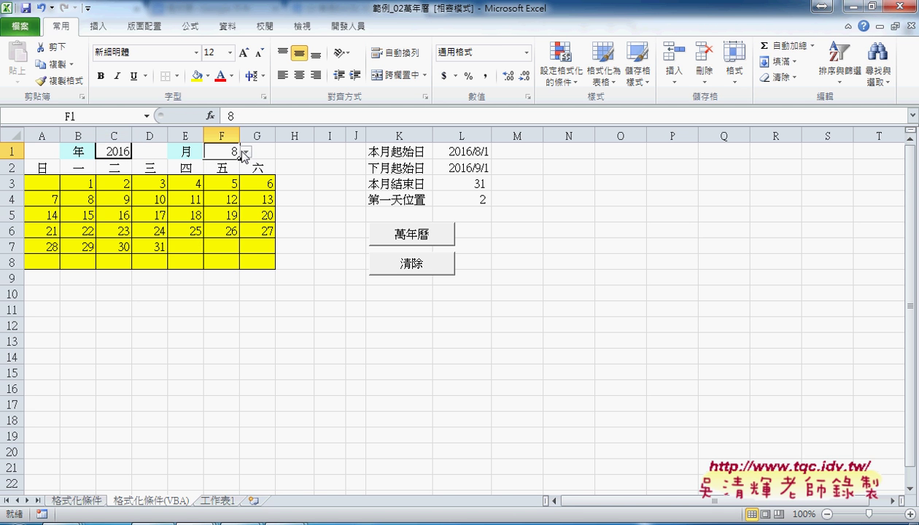
left_click(245, 151)
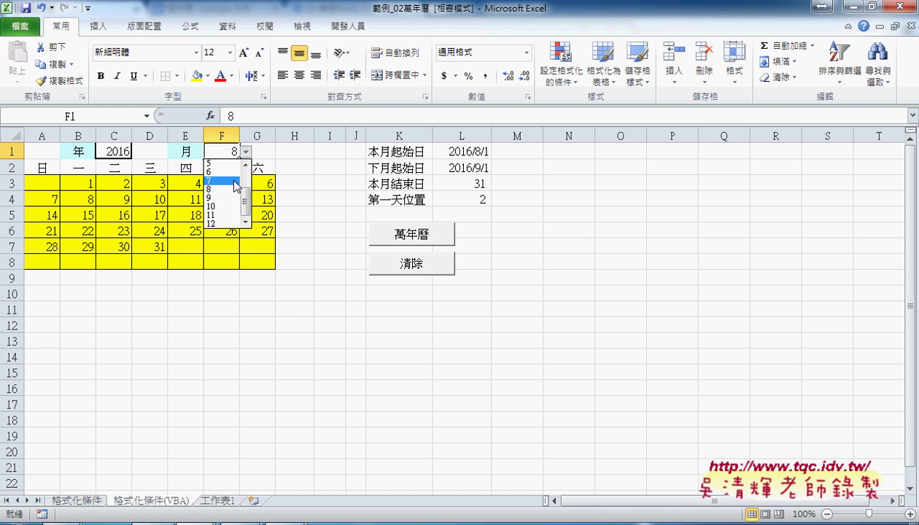
left_click(229, 171)
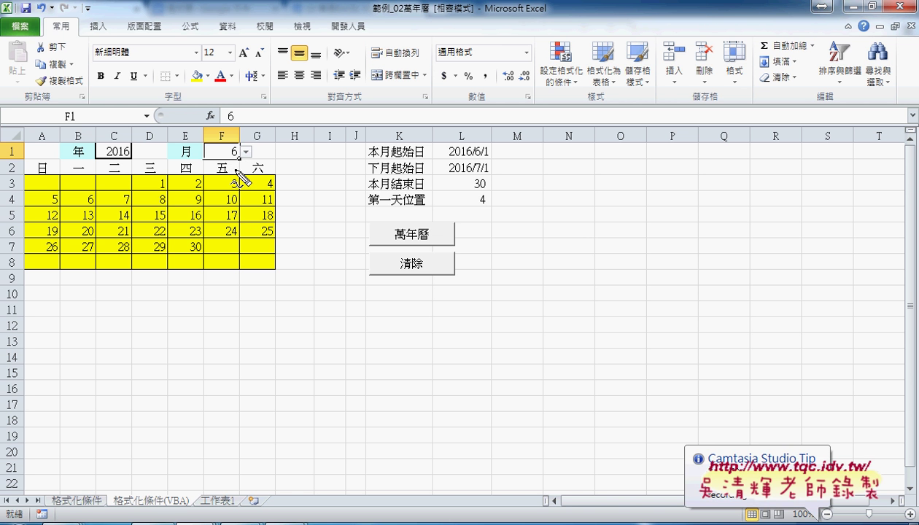
- Circle and arrow June's day 1, day 30, year 2016 and month 6 with the pen, then clear the ink
left_click_drag(162, 175, 161, 179)
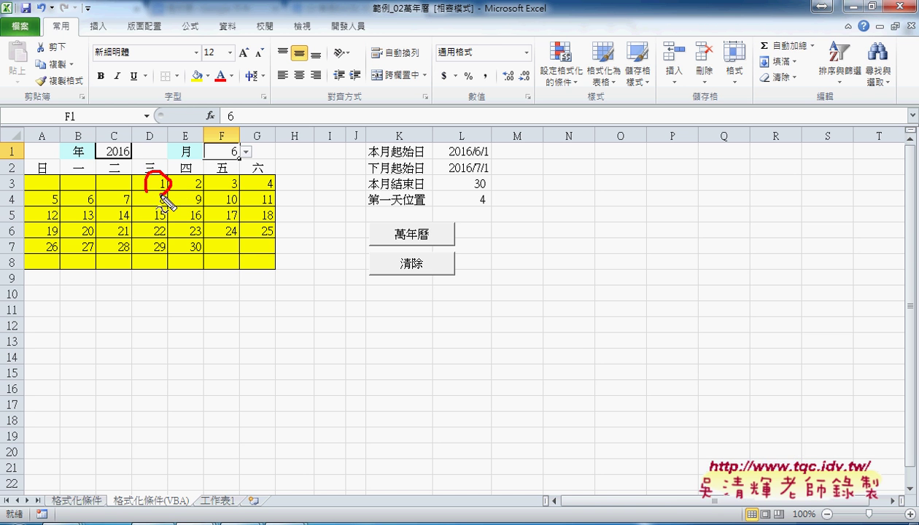
mouse_move(155, 137)
left_mouse_down()
mouse_move(155, 169)
mouse_move(165, 155)
left_mouse_up()
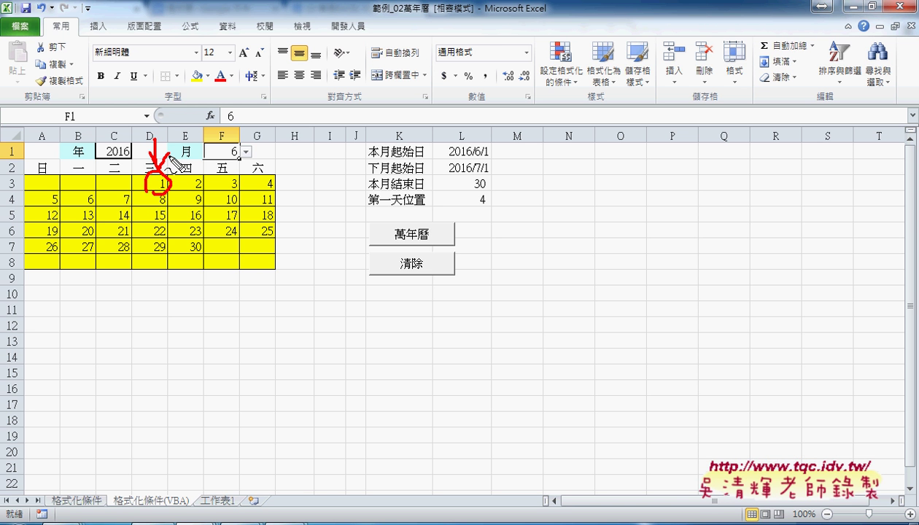
left_click_drag(202, 237, 197, 256)
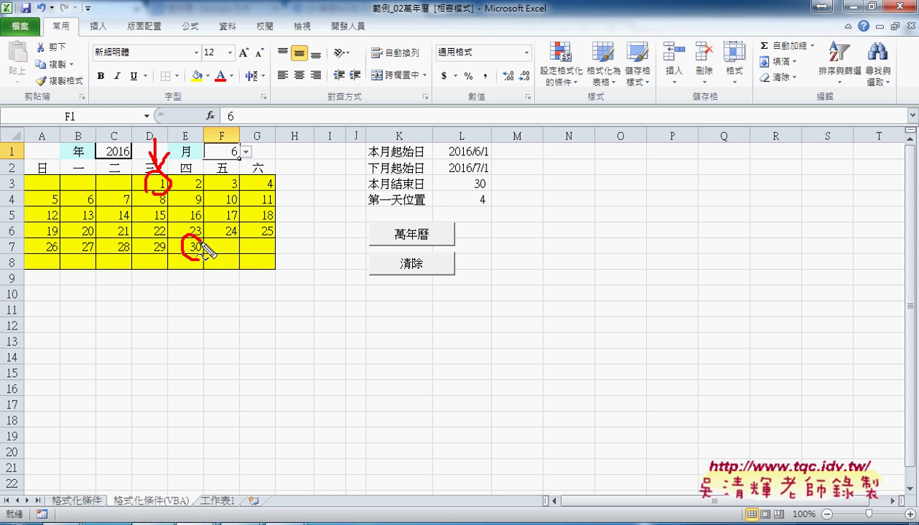
mouse_move(223, 325)
left_mouse_down()
mouse_move(189, 264)
mouse_move(205, 269)
left_mouse_up()
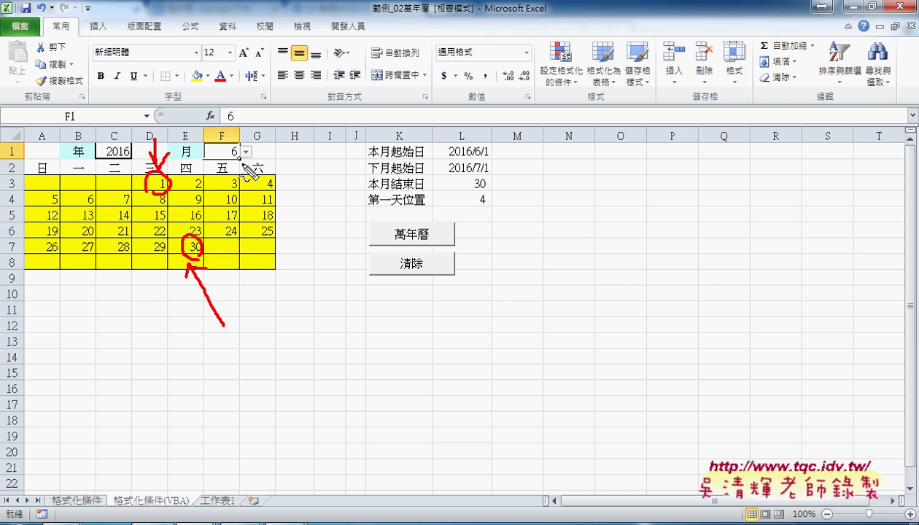
mouse_move(241, 130)
left_mouse_down()
mouse_move(205, 139)
mouse_move(248, 131)
left_mouse_up()
left_click_drag(128, 143, 109, 143)
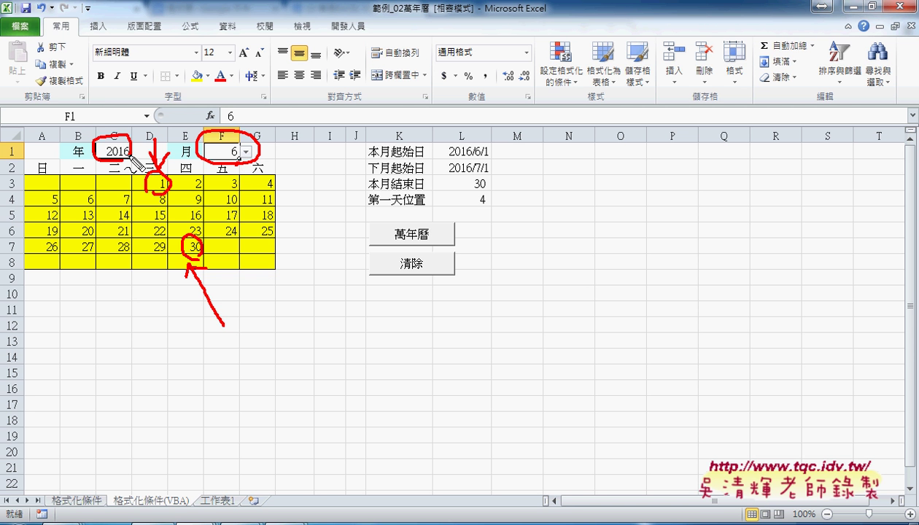
mouse_move(97, 93)
left_mouse_down()
mouse_move(117, 137)
mouse_move(125, 121)
left_mouse_up()
mouse_move(215, 78)
left_mouse_down()
mouse_move(223, 130)
mouse_move(231, 117)
left_mouse_up()
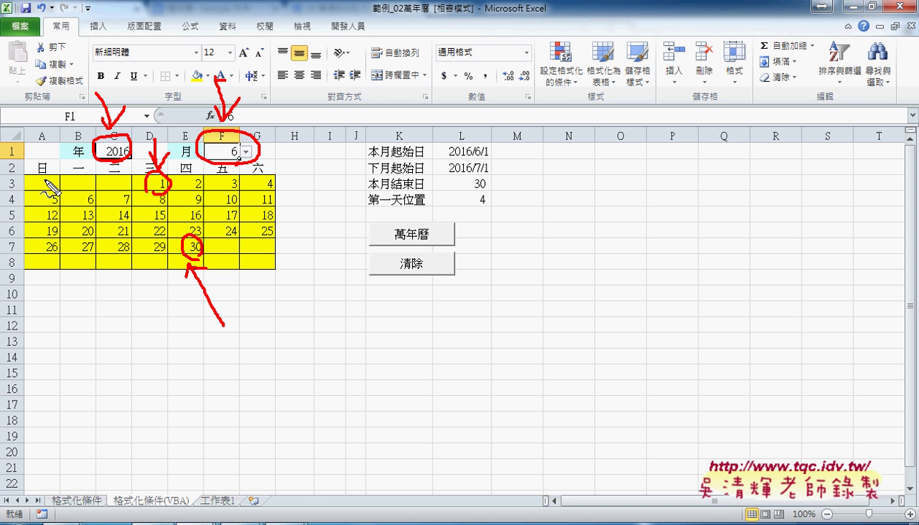
key("Escape")
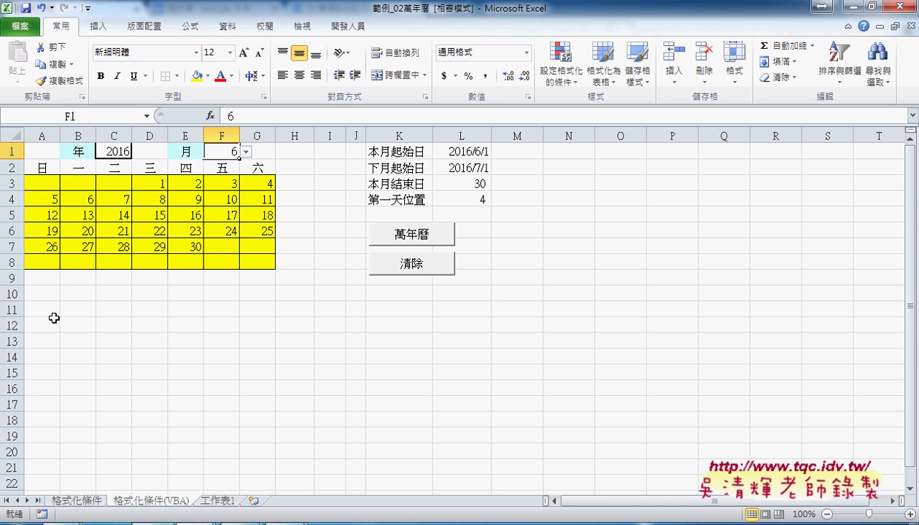
- Enter =COLUMN() in A10 via Lookup & Reference functions and fill it across A10:G15
left_click(48, 295)
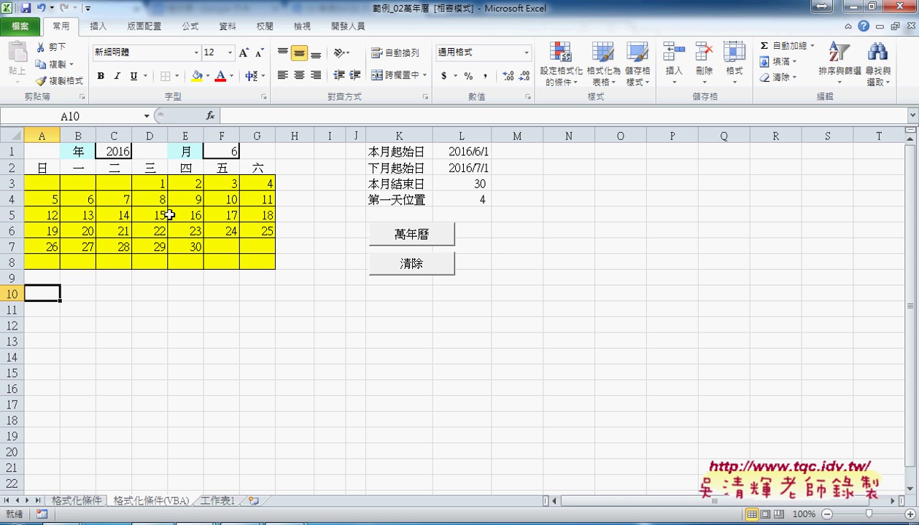
left_click(211, 116)
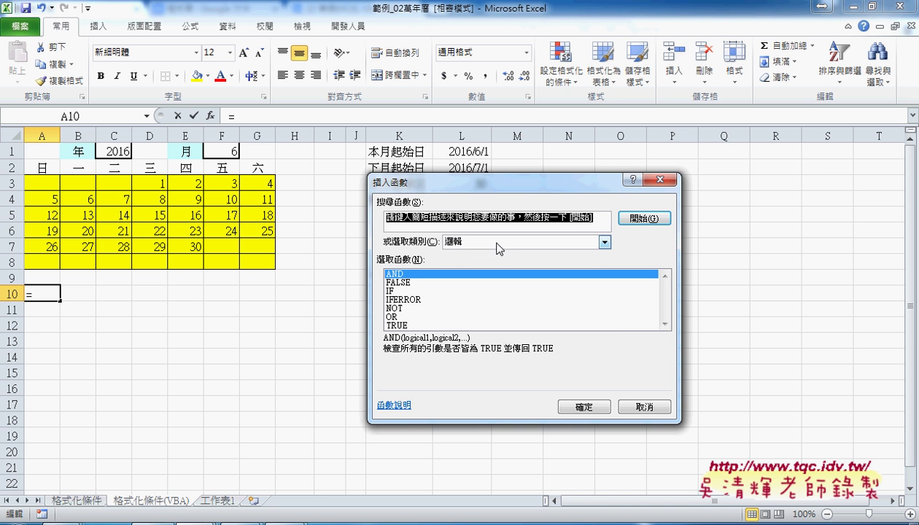
left_click(499, 248)
left_click(493, 308)
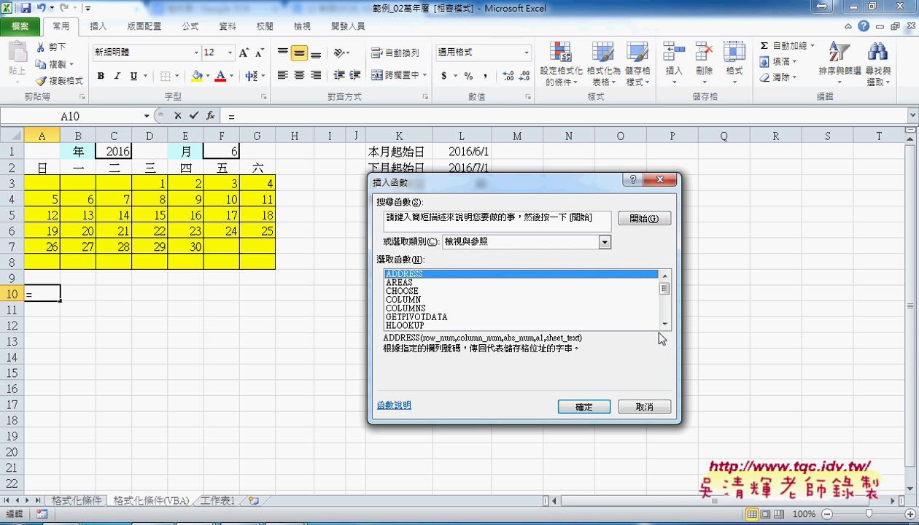
left_click(444, 300)
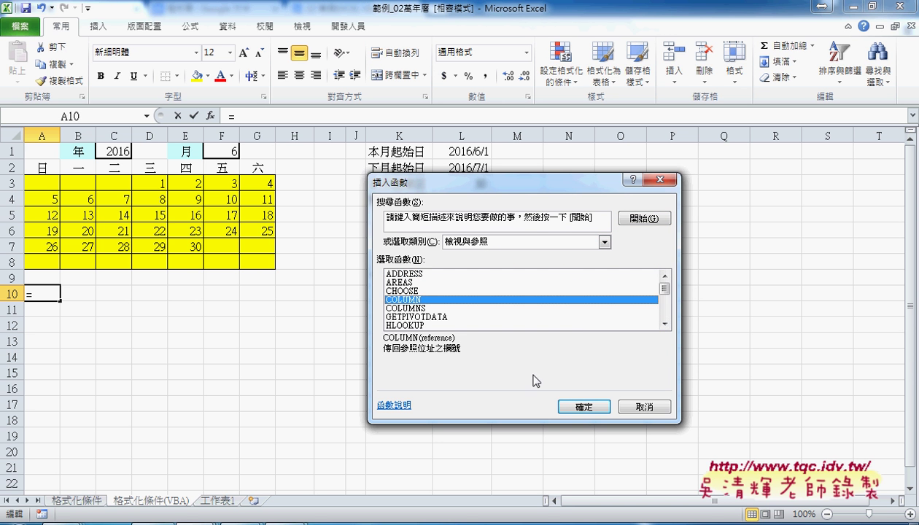
left_click(583, 406)
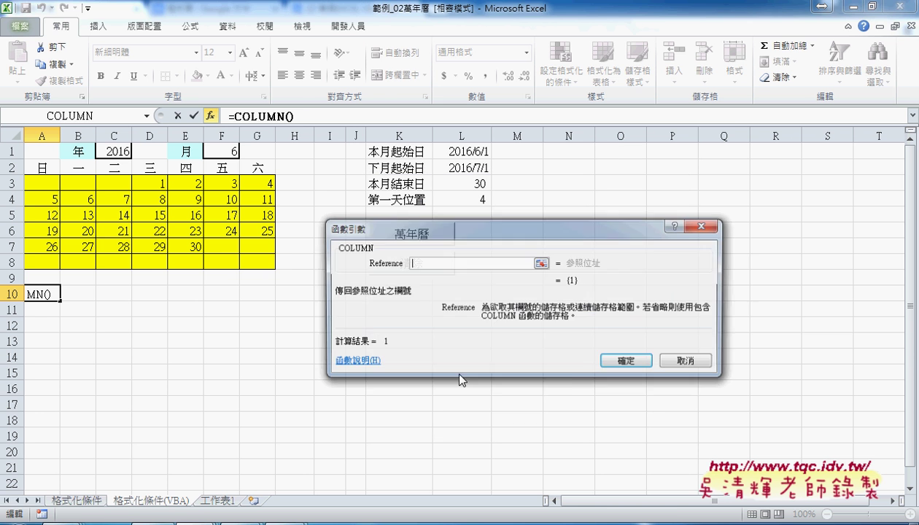
left_click(640, 362)
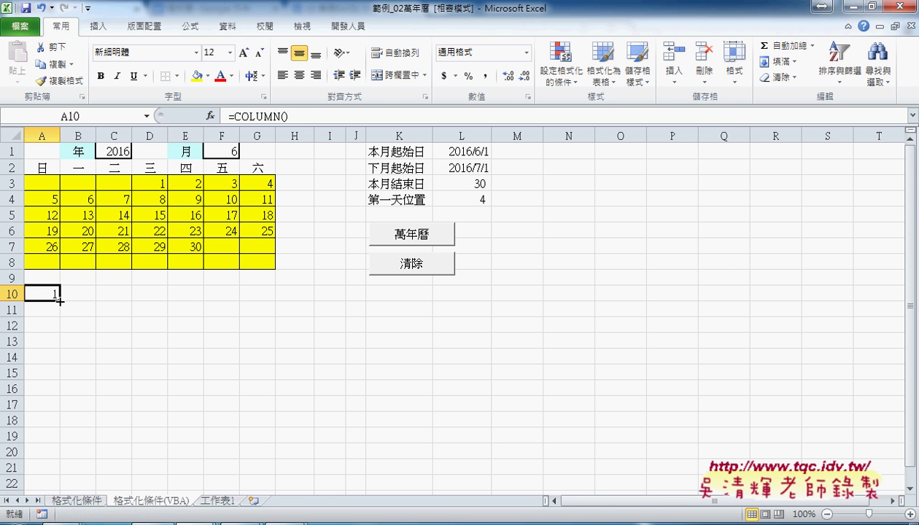
left_click_drag(59, 300, 274, 302)
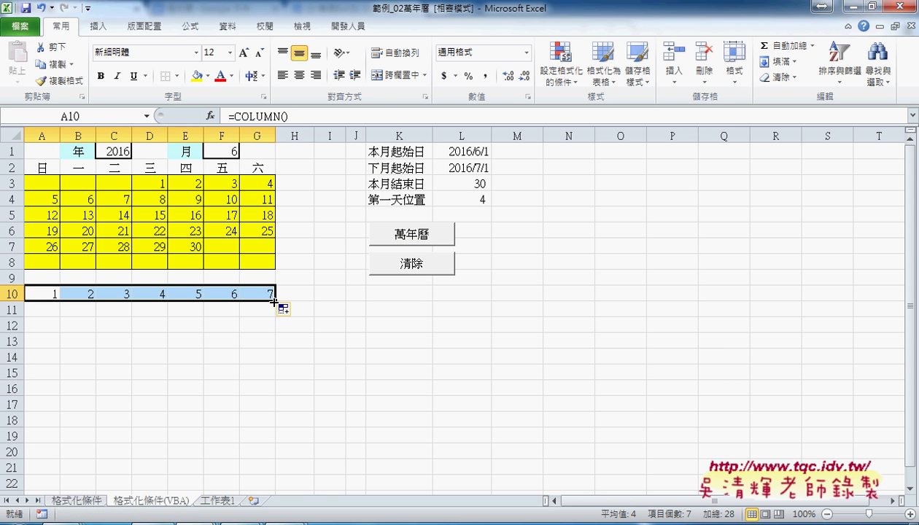
mouse_move(275, 302)
left_mouse_down()
mouse_move(277, 400)
mouse_move(277, 384)
left_mouse_up()
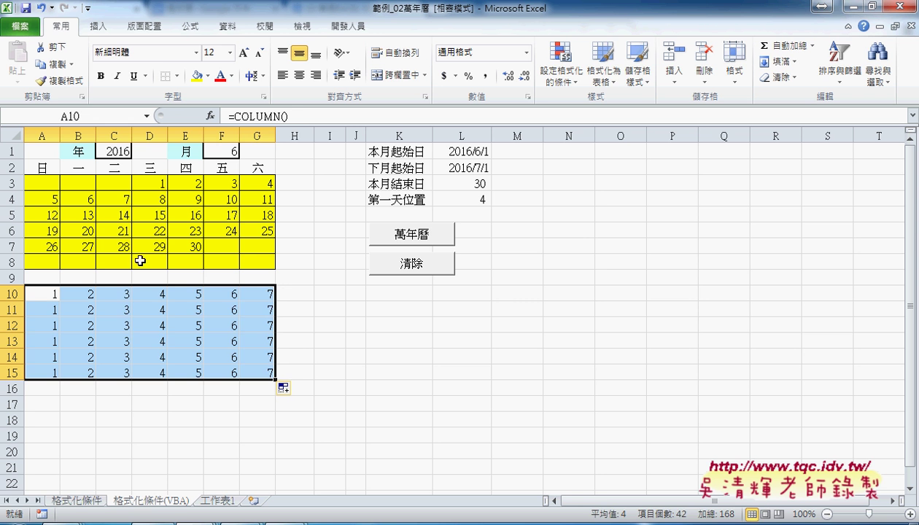
- Change A10 to =COLUMN()+(ROW()-10)*7 and fill it over A10:G15, numbering cells 1–42
left_click(44, 289)
key("F2")
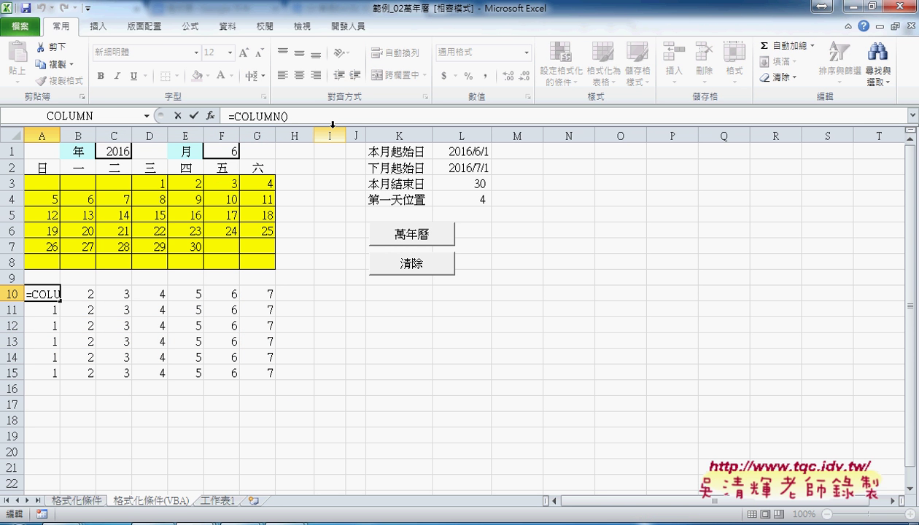
type("+")
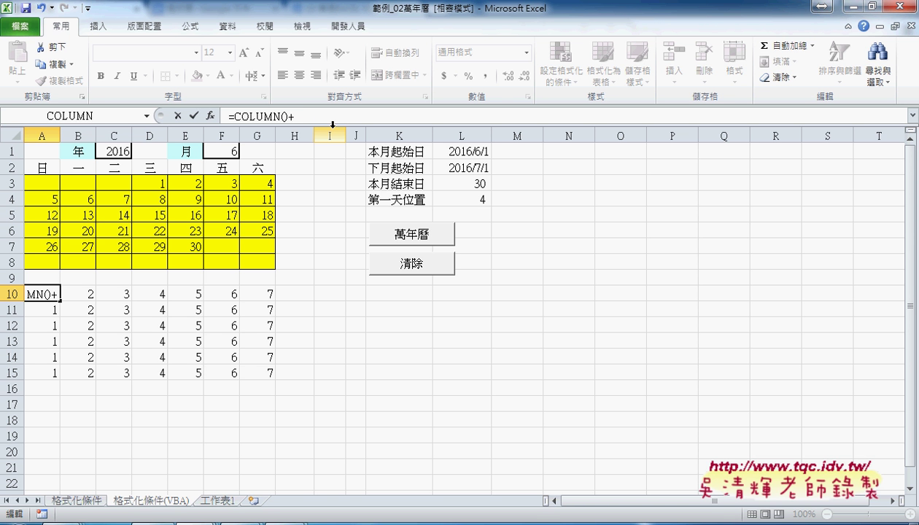
type("廿")
key("BackSpace")
type("(")
type("r")
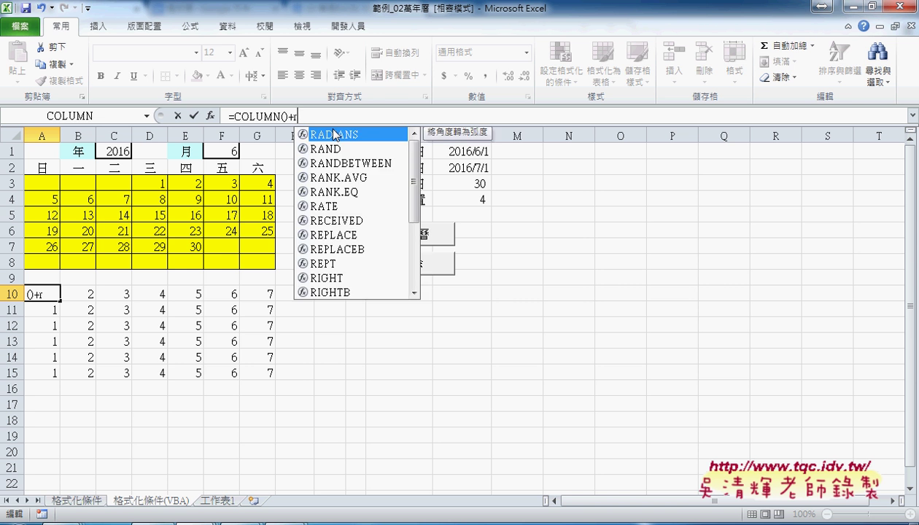
type("ow")
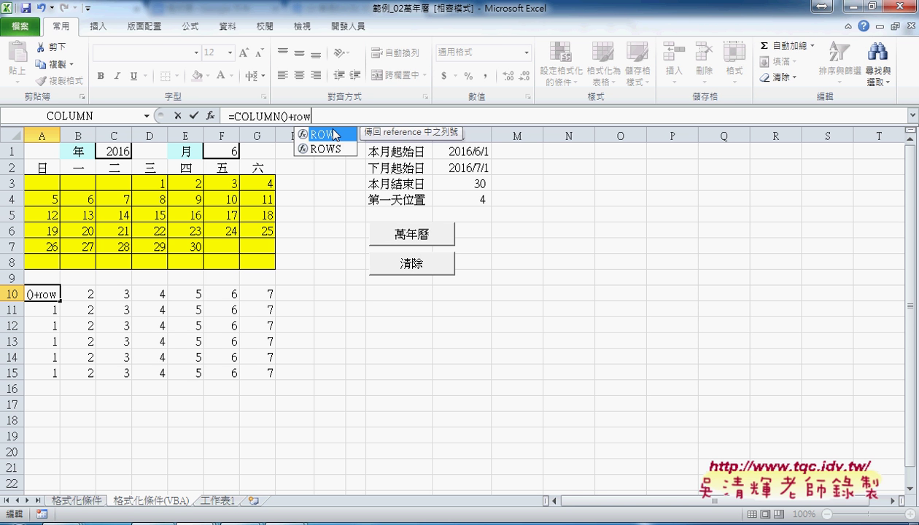
type("()-")
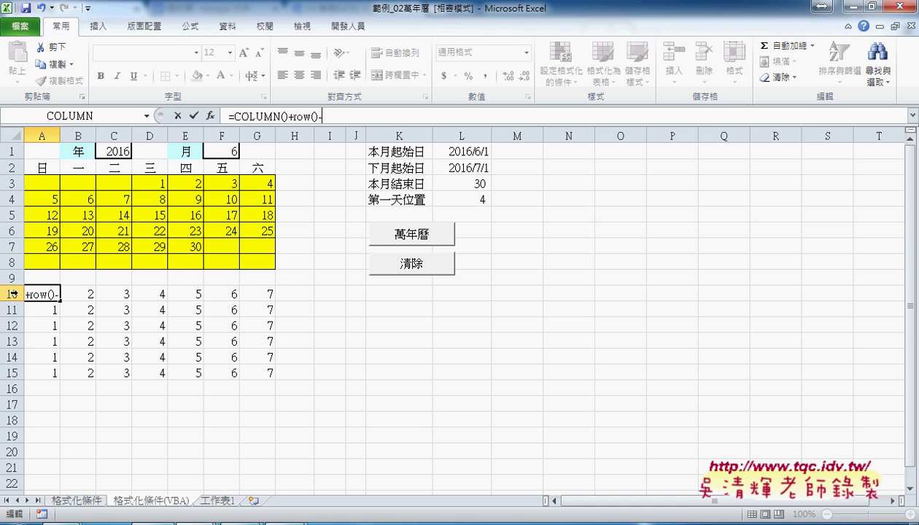
type("10")
type("(")
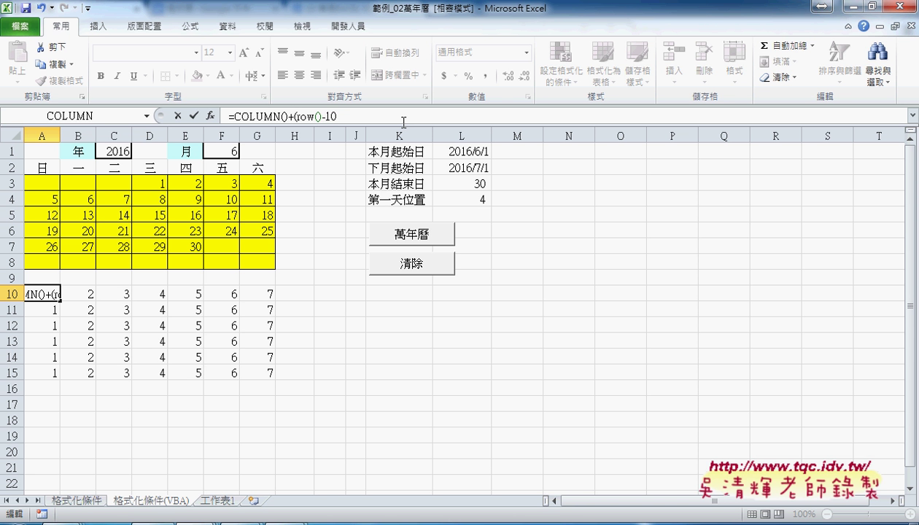
left_click(403, 122)
type("*7")
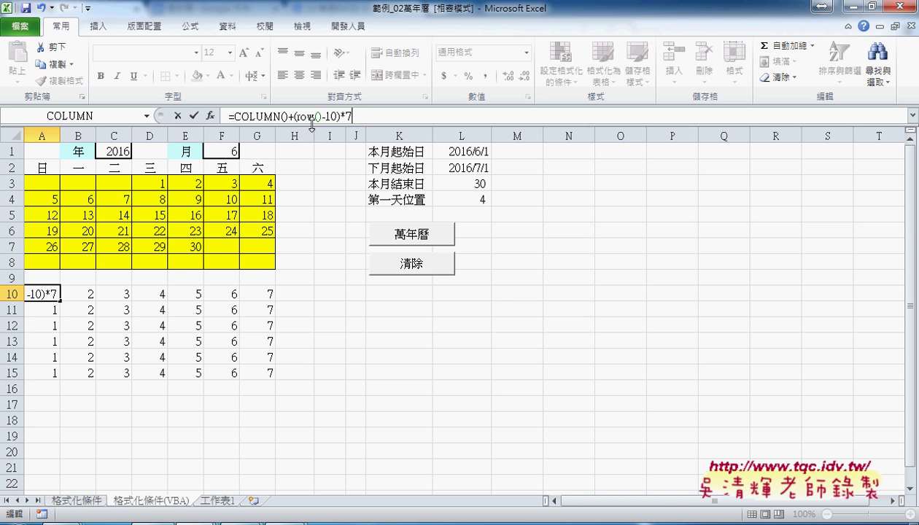
left_click(194, 116)
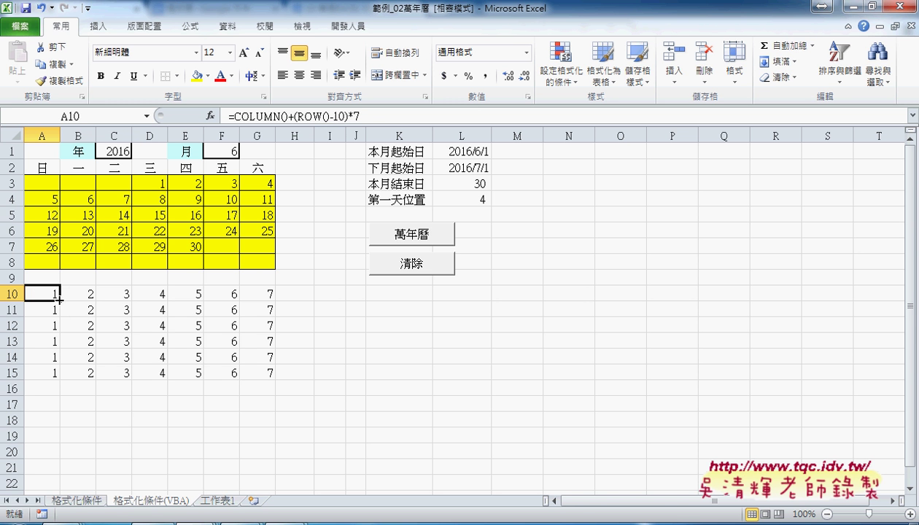
mouse_move(60, 300)
left_mouse_down()
mouse_move(270, 295)
mouse_move(274, 374)
left_mouse_up()
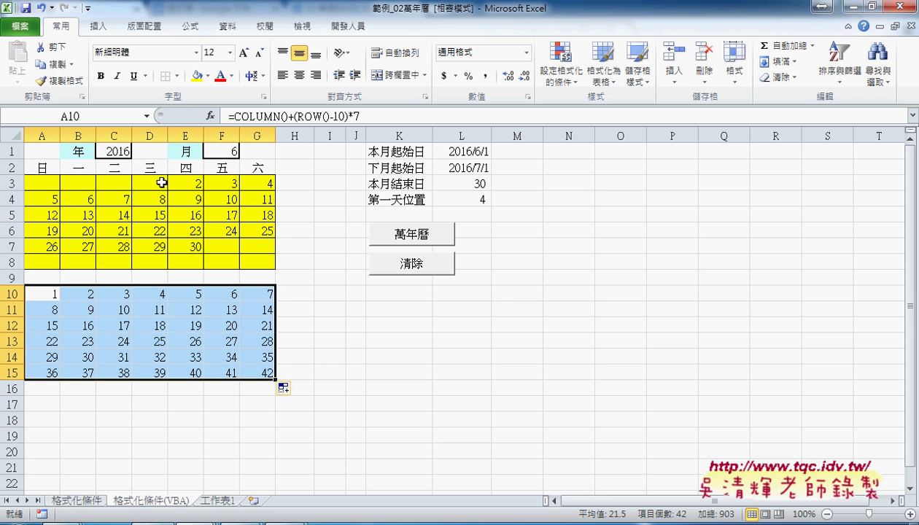
left_click(472, 154)
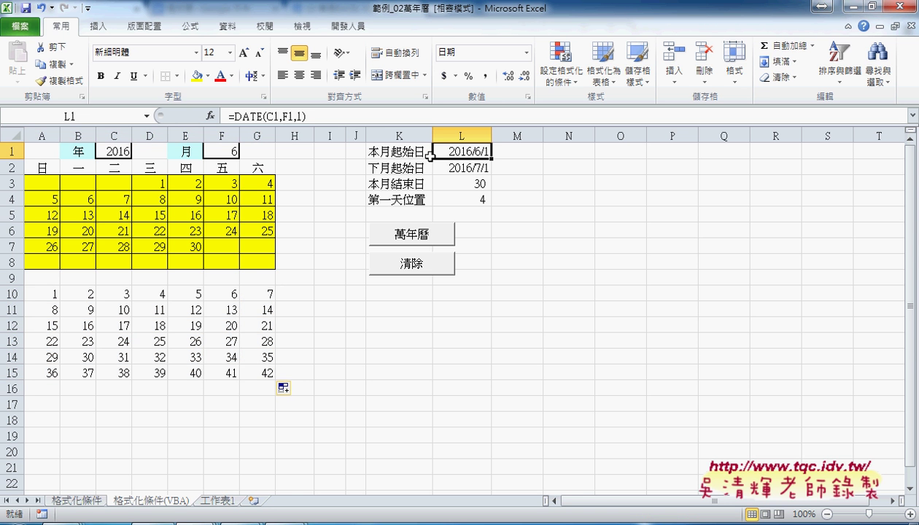
left_click(457, 199)
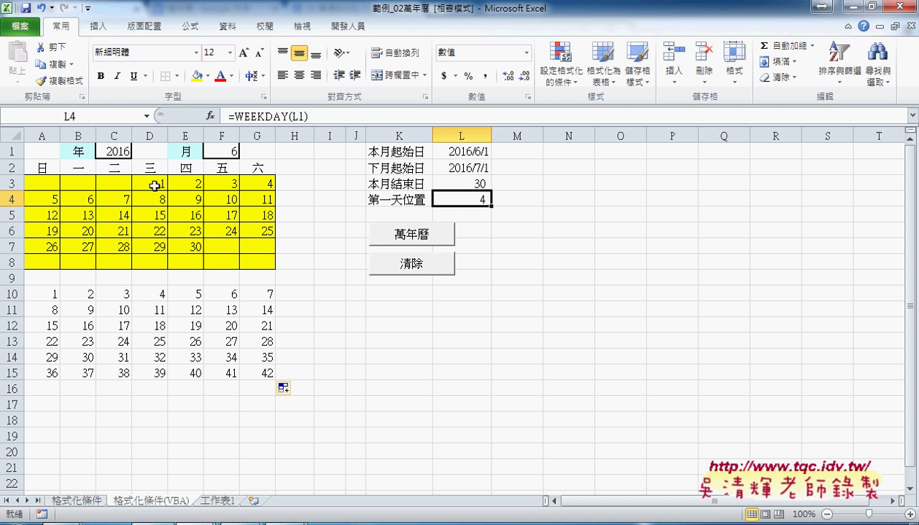
left_click(460, 183)
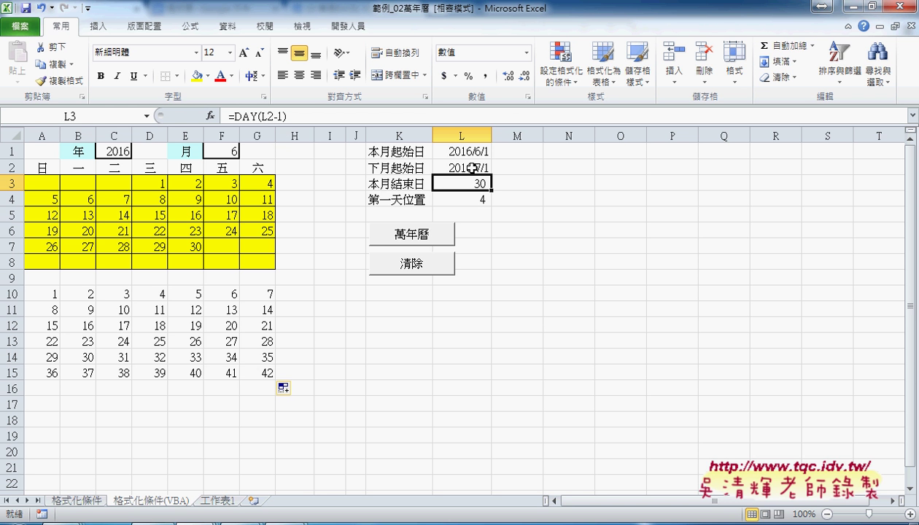
left_click(473, 168)
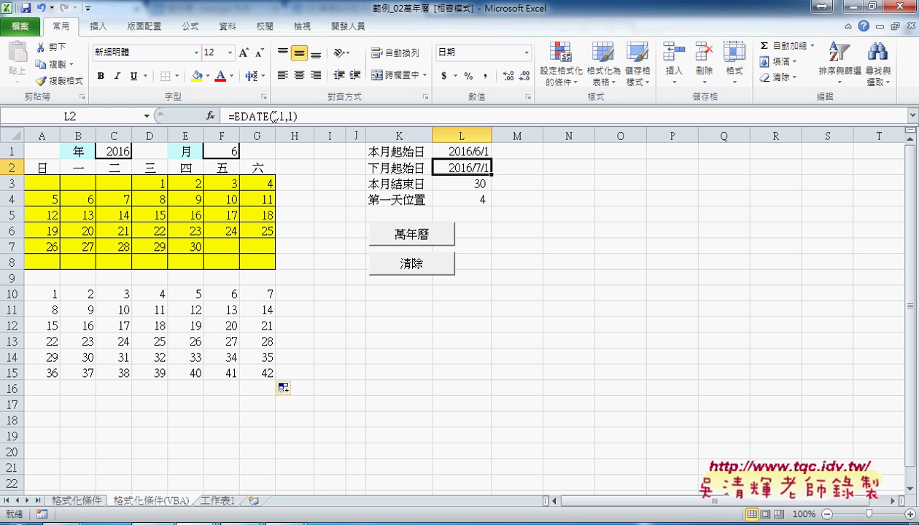
left_click(485, 183)
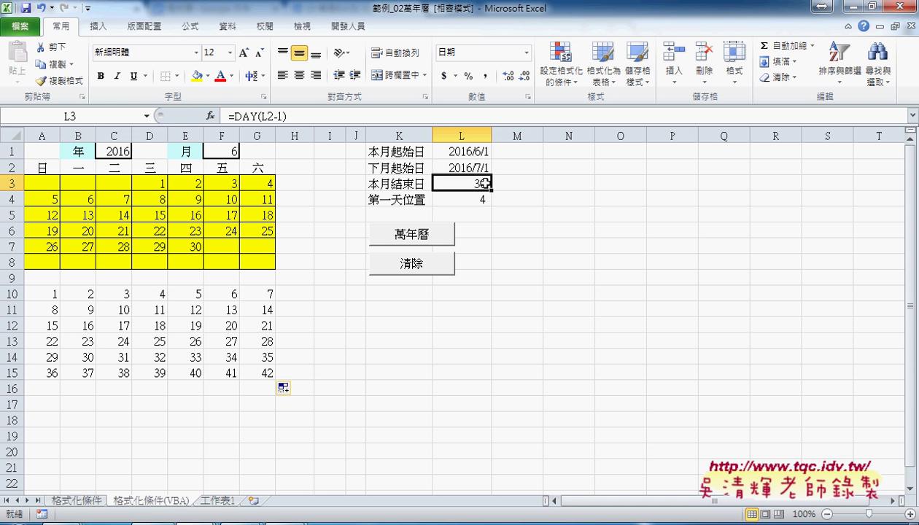
left_click(528, 182)
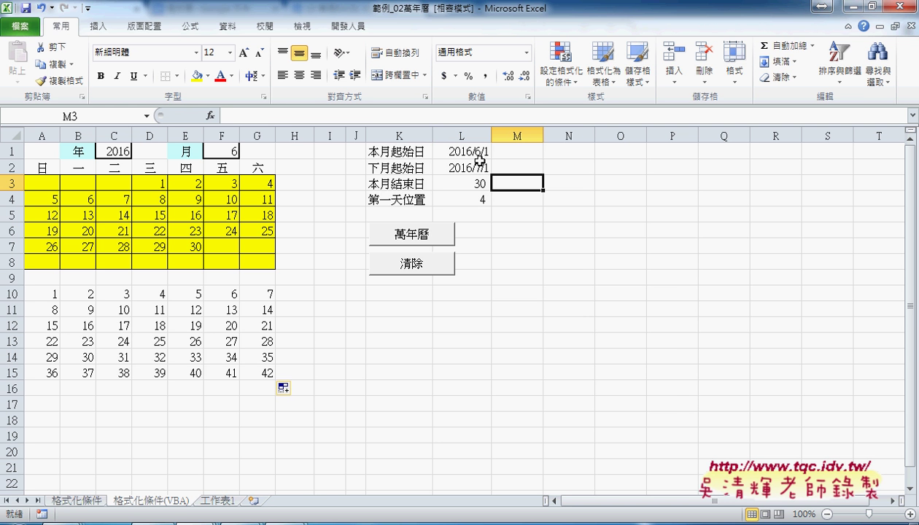
left_click(212, 117)
- Insert the Date & Time function EOMONTH in M3 with Start_date L1 and Months 0
left_click(510, 242)
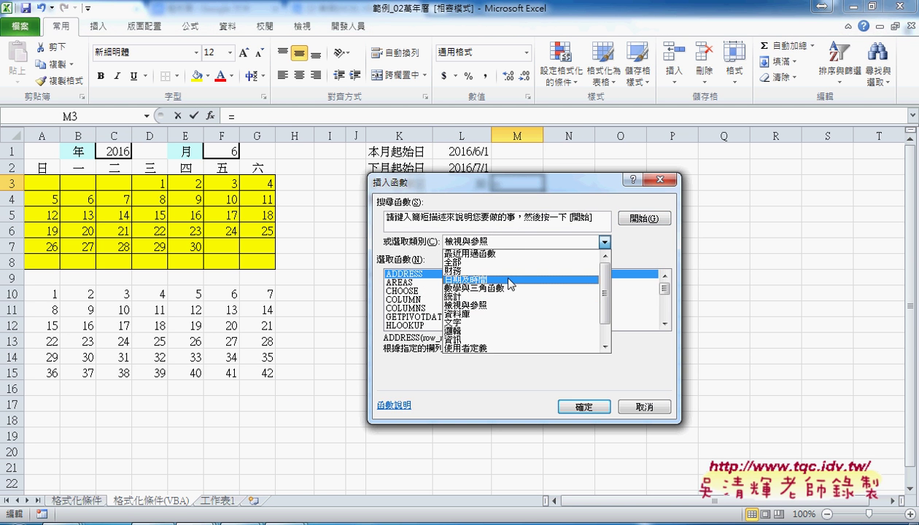
left_click(511, 281)
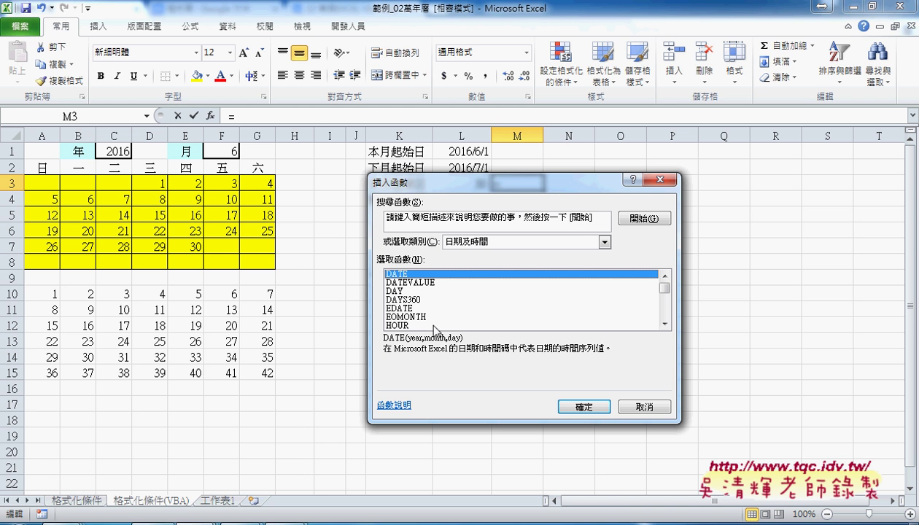
left_click(410, 317)
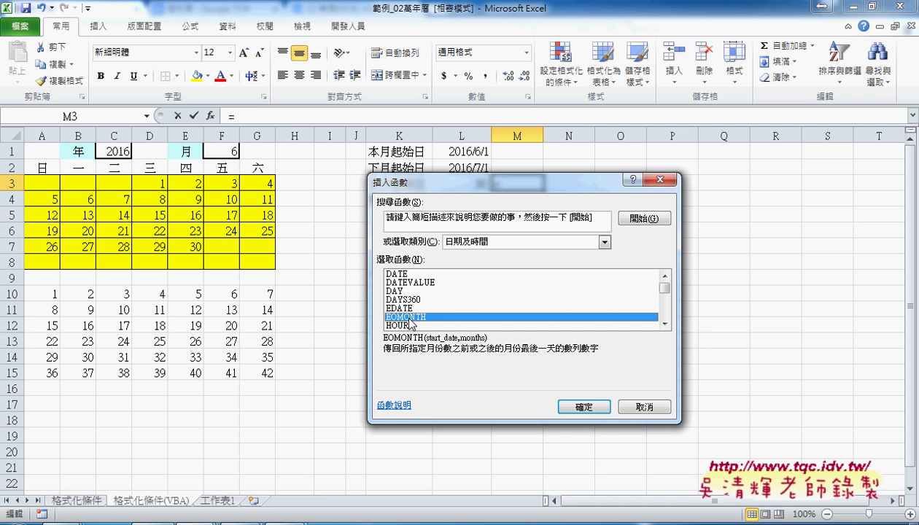
left_click(584, 406)
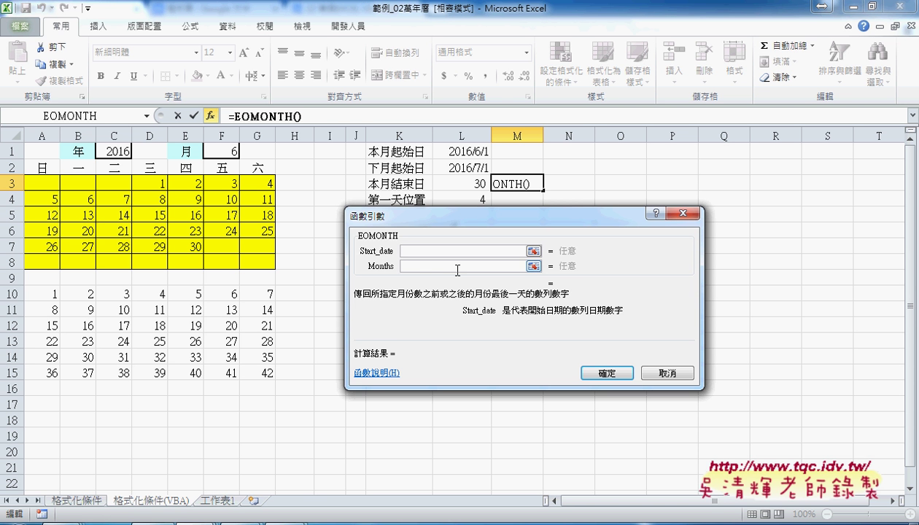
left_click(473, 152)
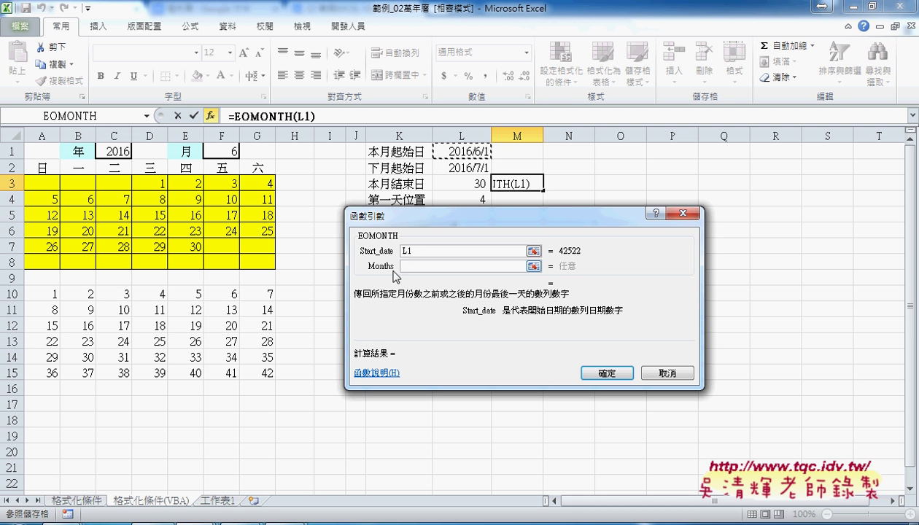
left_click(496, 267)
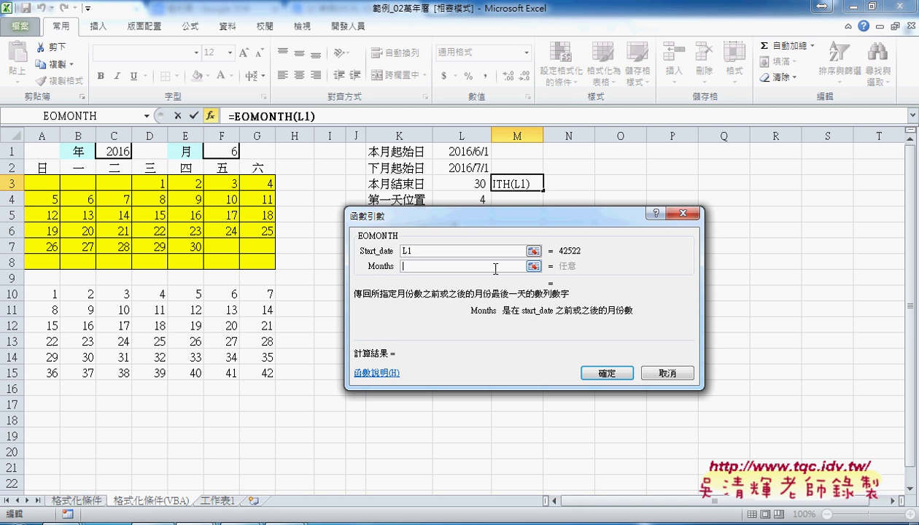
type("0")
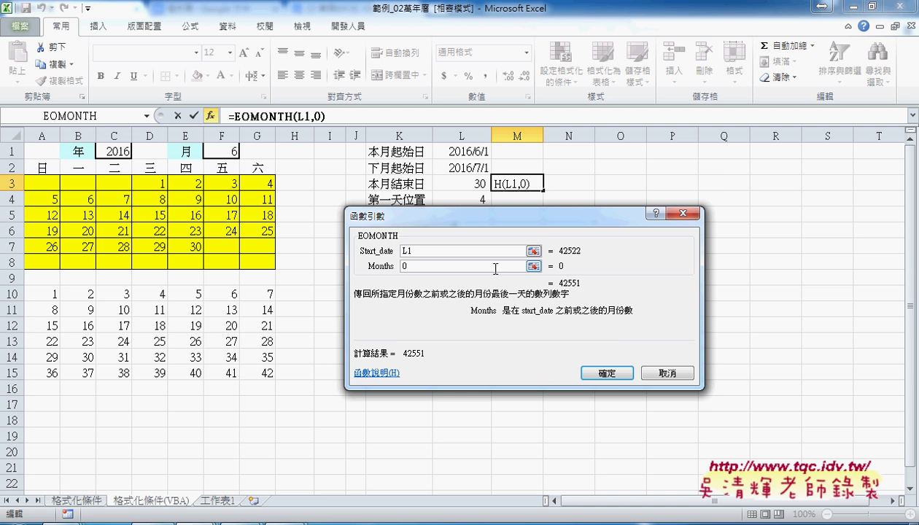
left_click(609, 374)
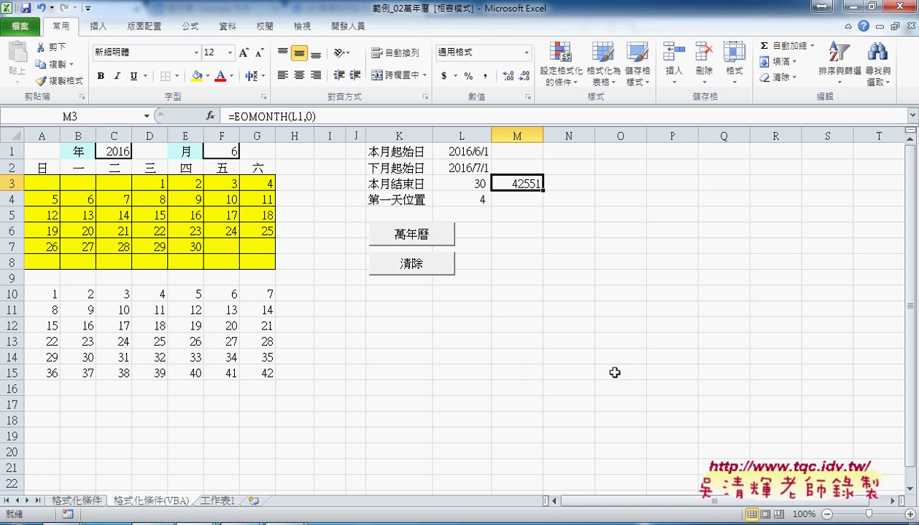
- Apply a Date number format to M3 so 42551 displays as 2016/6/30
right_click(530, 186)
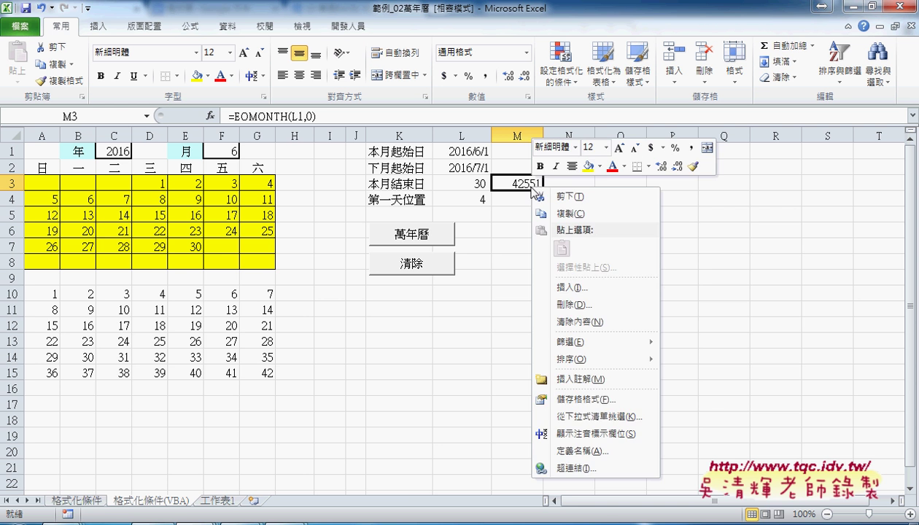
left_click(590, 404)
left_click(415, 243)
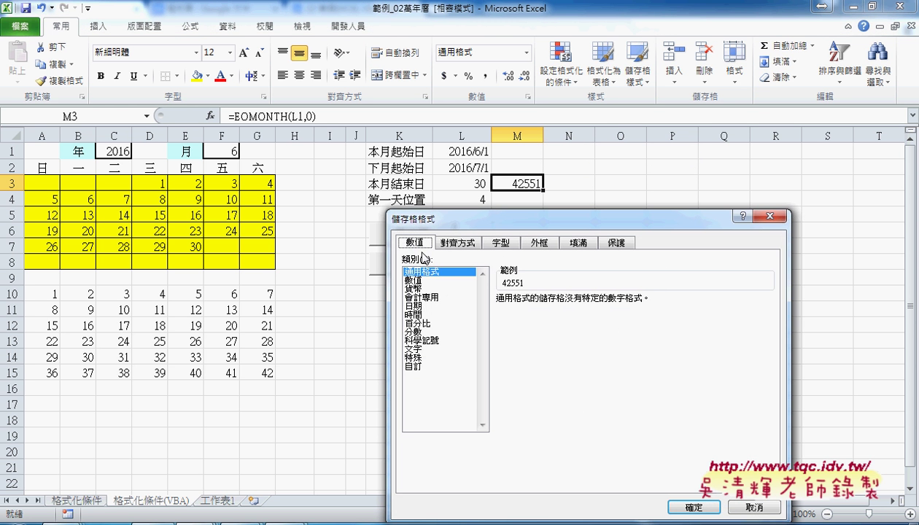
left_click(413, 306)
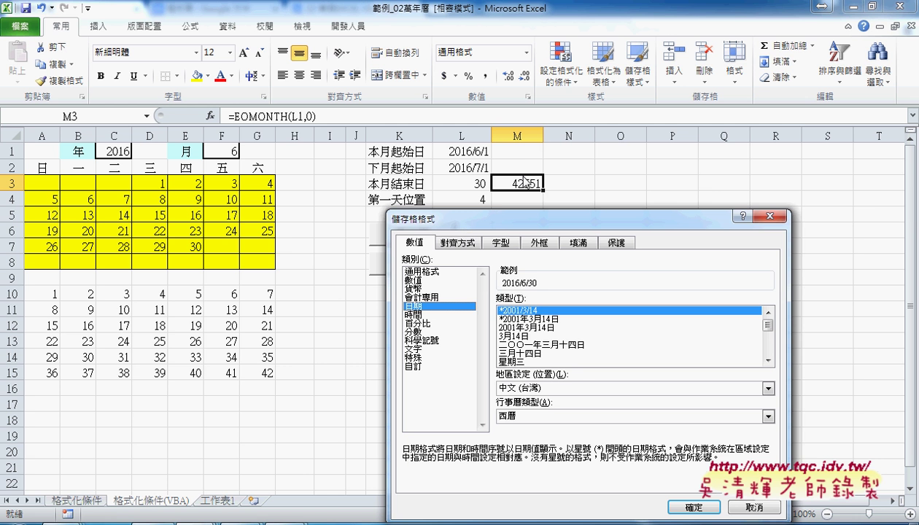
left_click(694, 506)
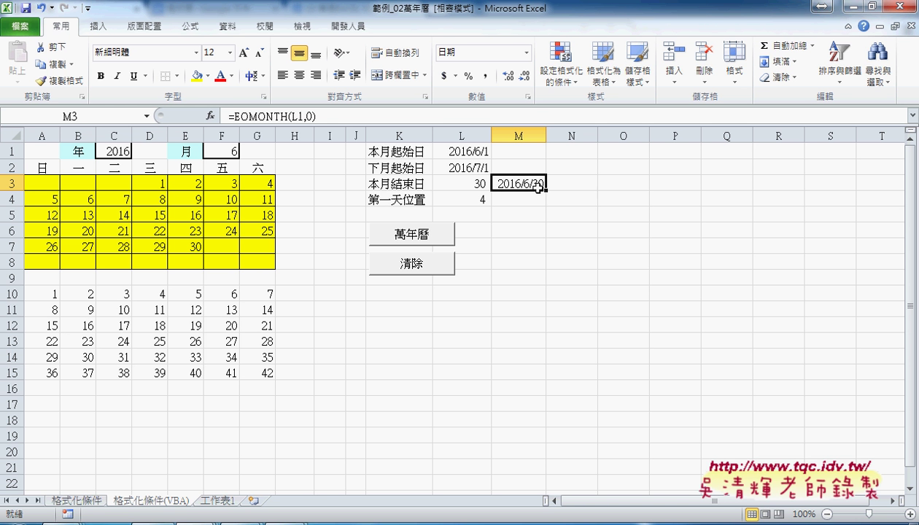
- Wrap M3's formula in DAY, making it =DAY(EOMONTH(L1,0))
left_click_drag(228, 117, 319, 116)
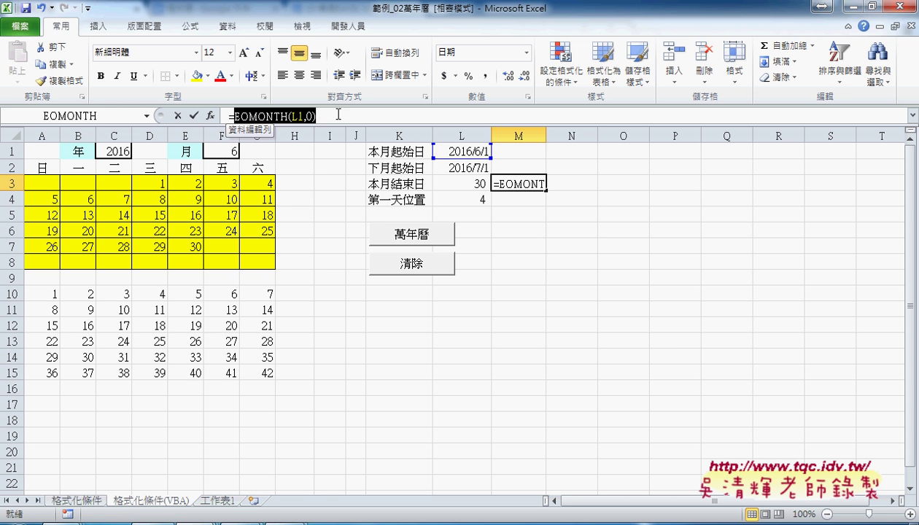
right_click(305, 118)
left_click(327, 128)
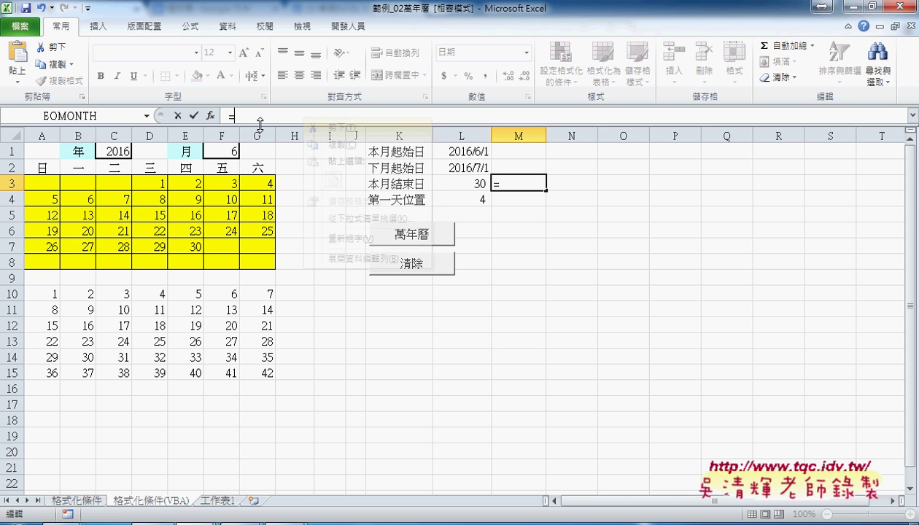
left_click(210, 115)
left_click(405, 294)
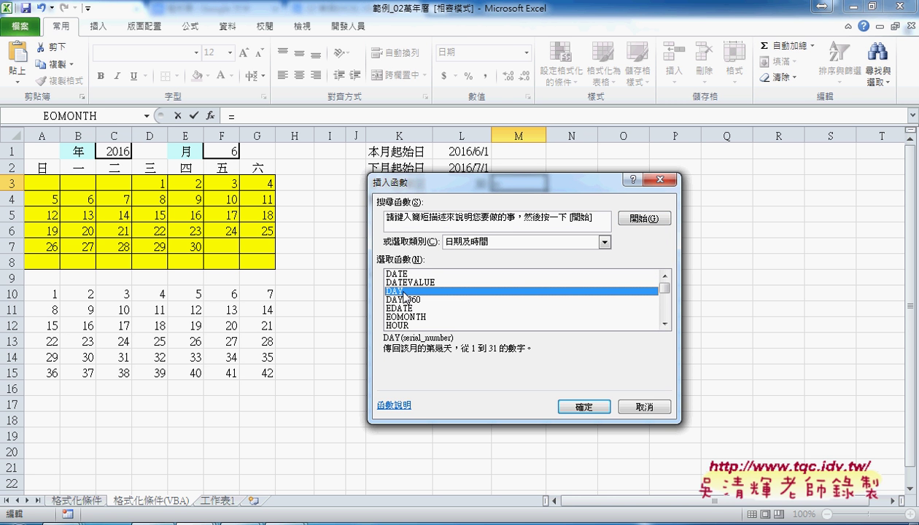
left_click(591, 407)
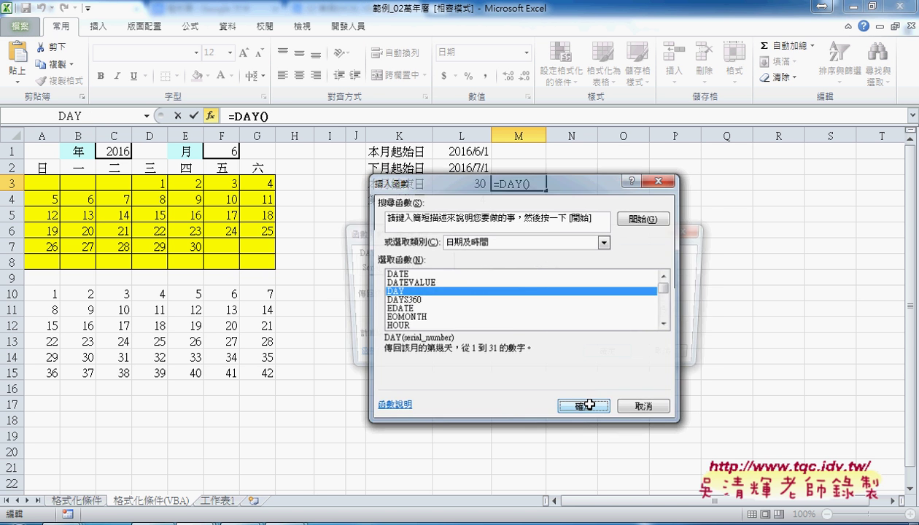
right_click(492, 267)
left_click(496, 307)
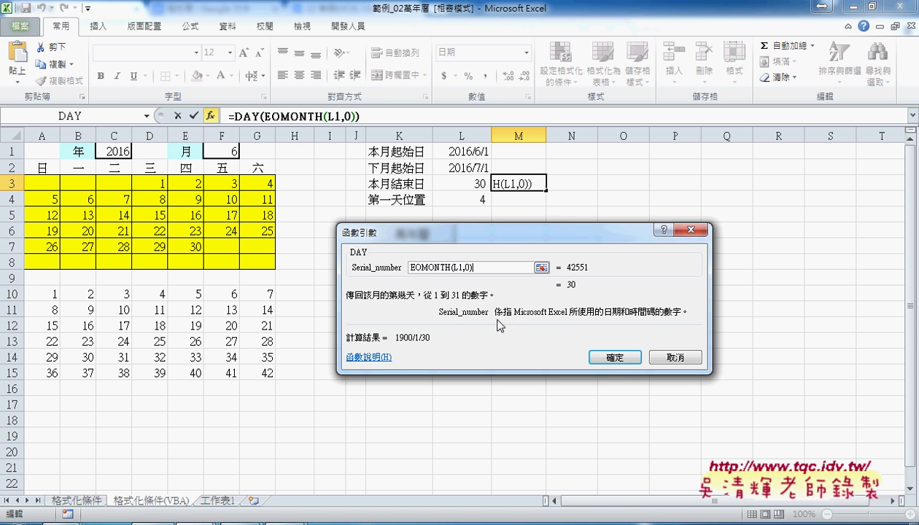
left_click(615, 358)
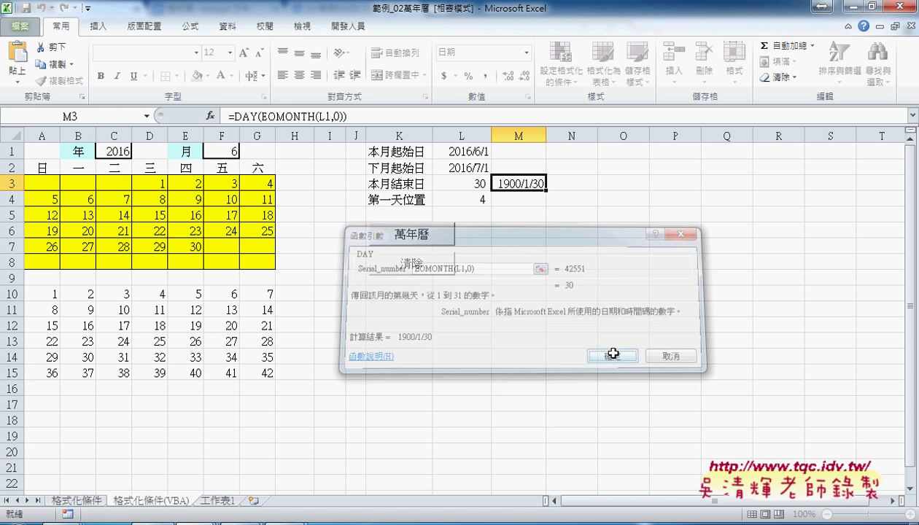
- Set M3 to General number format so it shows 30
right_click(532, 184)
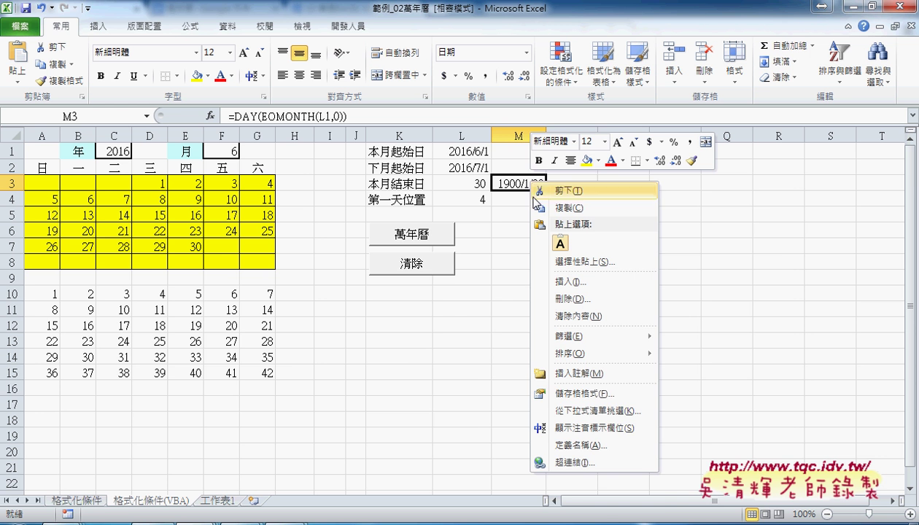
left_click(576, 394)
left_click(418, 271)
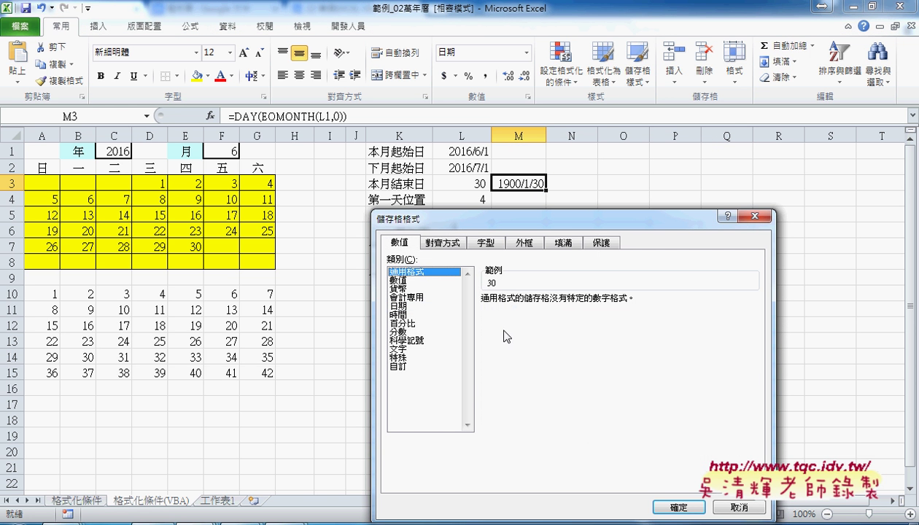
left_click(675, 505)
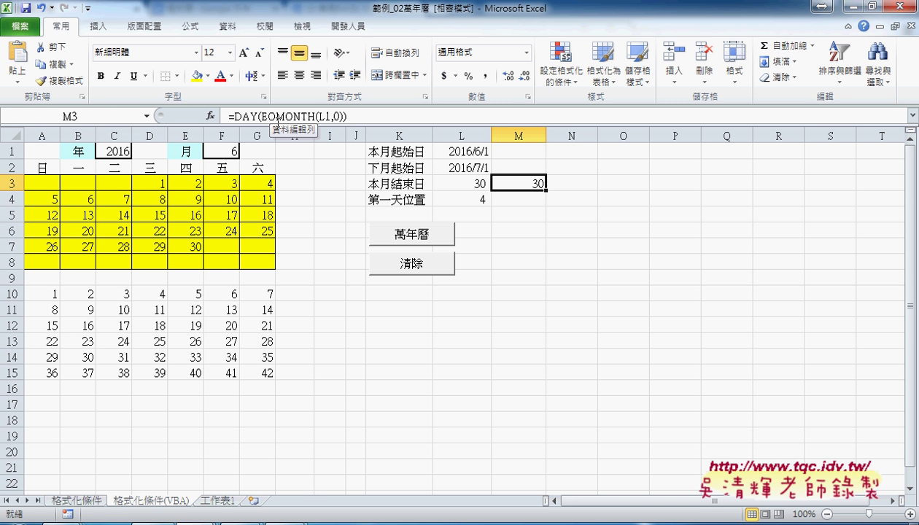
left_click(409, 523)
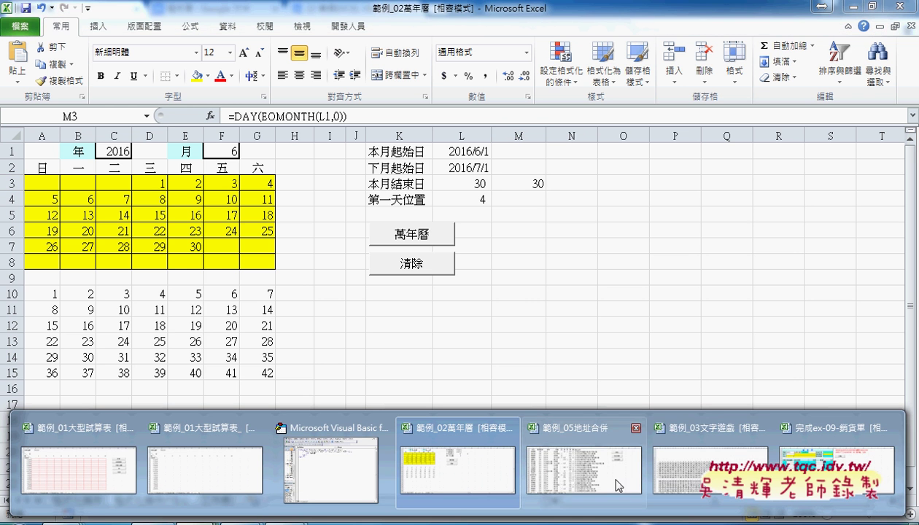
- In 範例_03文字遊戲, select 百家1!A1:D19 and run the 文字累加 macro into 百家2
left_click(704, 456)
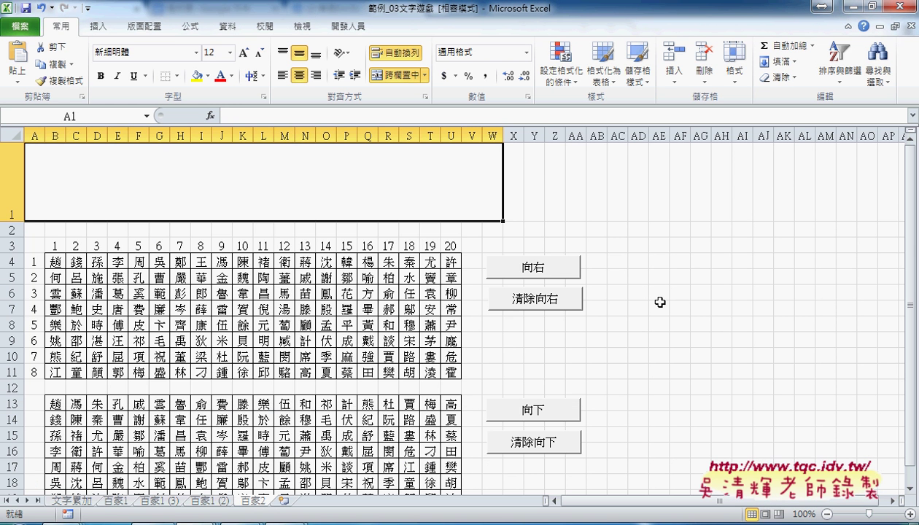
left_click(82, 502)
left_click(114, 502)
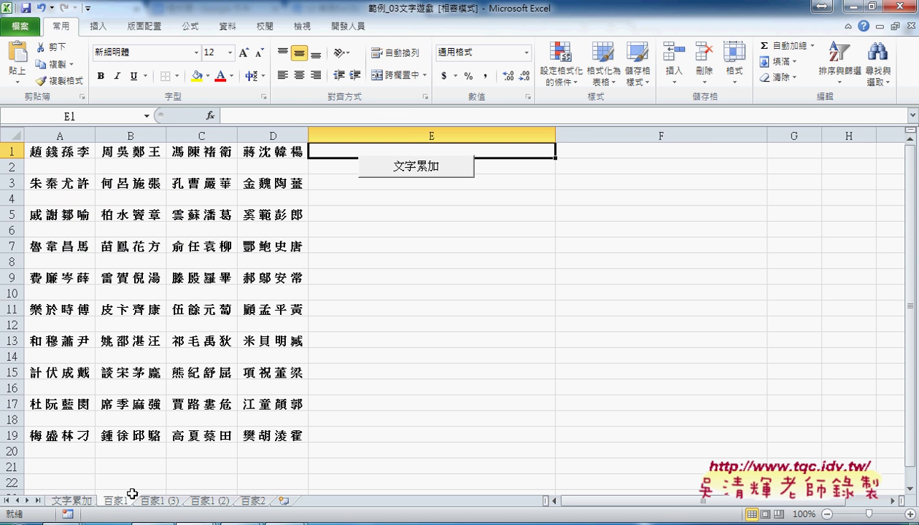
mouse_move(62, 152)
left_mouse_down()
mouse_move(56, 185)
mouse_move(271, 437)
left_mouse_up()
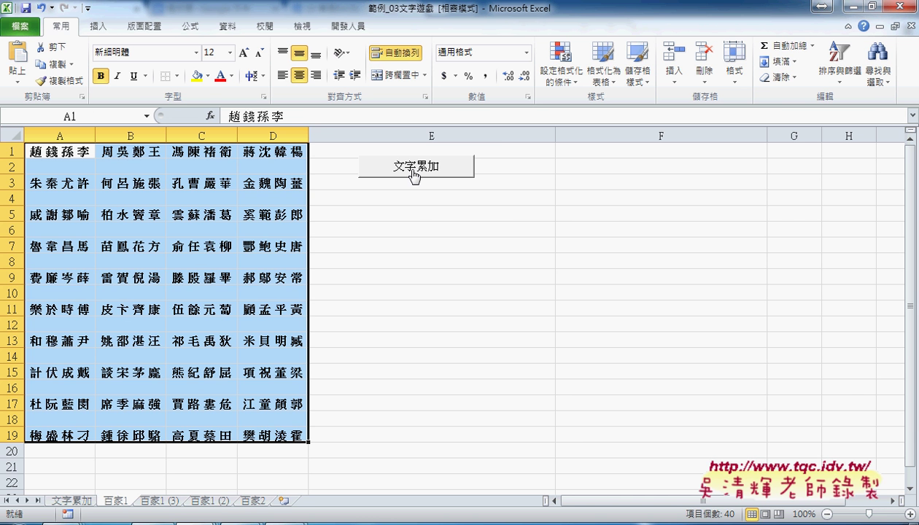
left_click(253, 501)
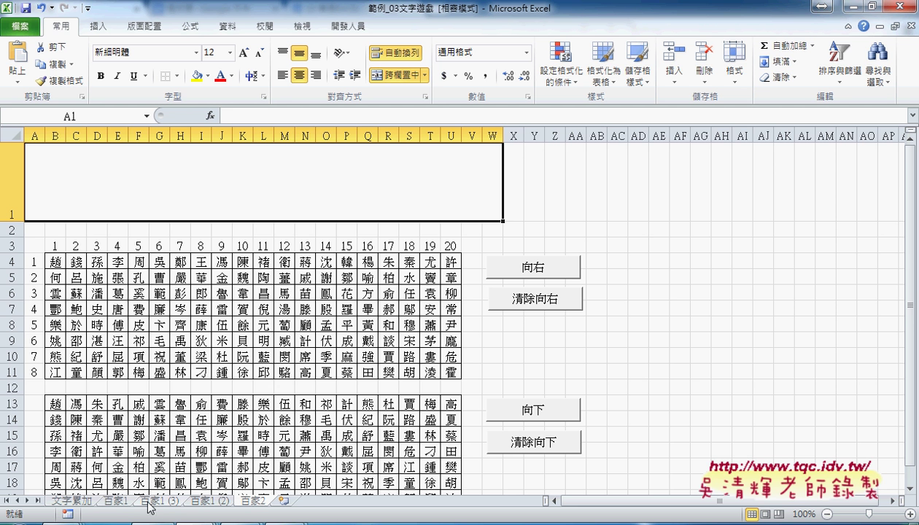
left_click(119, 502)
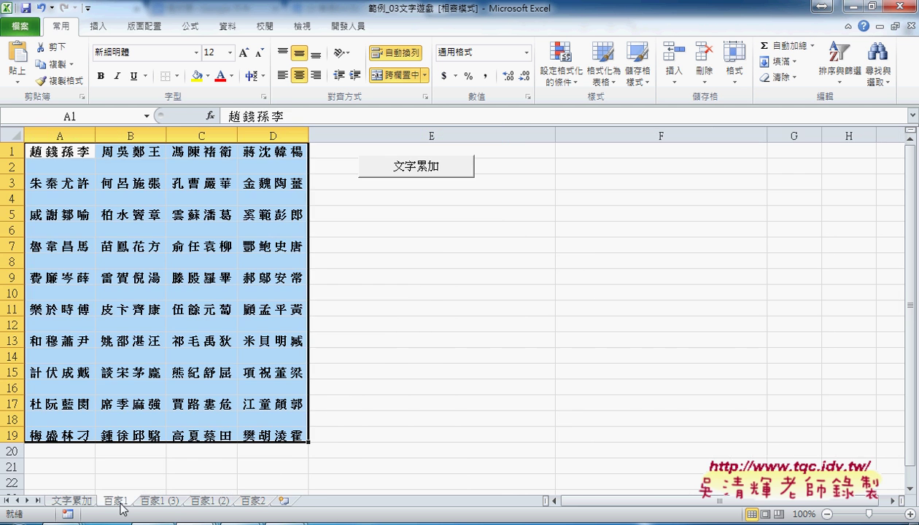
left_click(422, 176)
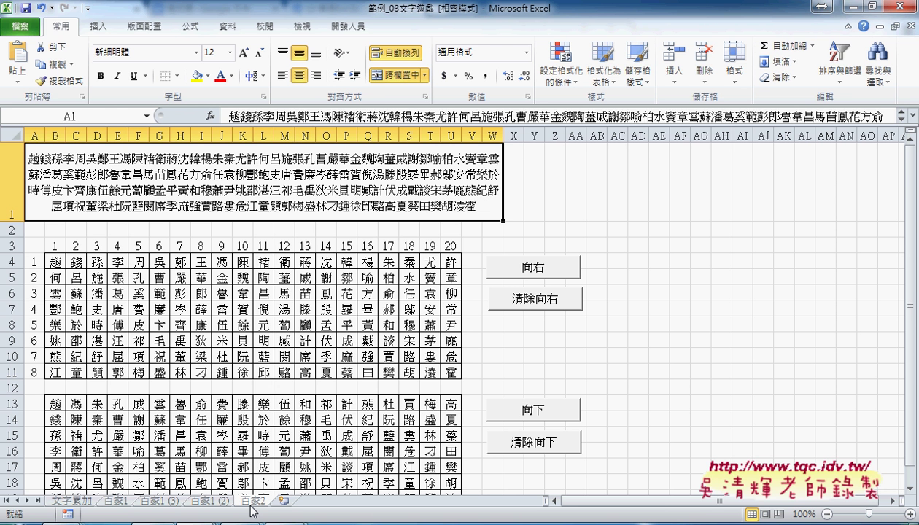
- Delete the contents of B4:U11 and B13:U20, then select B4
left_click_drag(57, 259, 448, 375)
key("Delete")
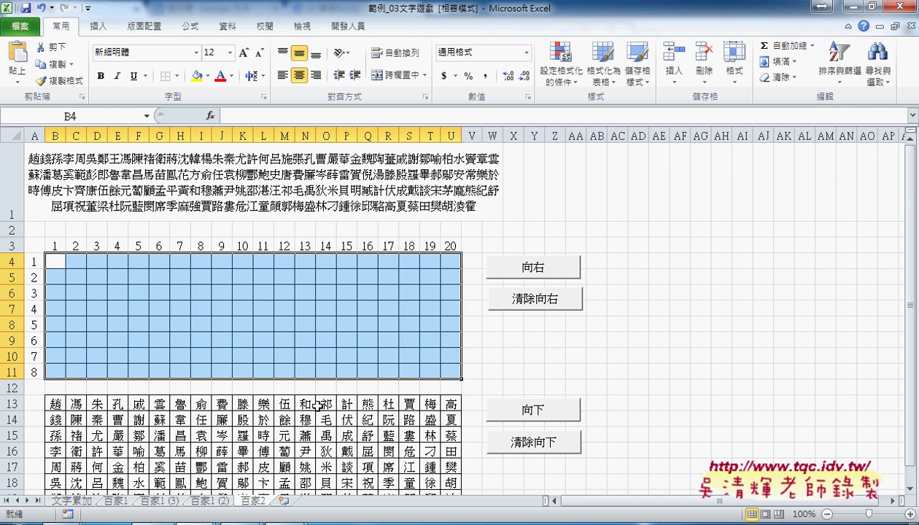
scroll(317, 405, "down", 2)
mouse_move(54, 246)
left_mouse_down()
mouse_move(278, 353)
mouse_move(455, 361)
left_mouse_up()
key("Delete")
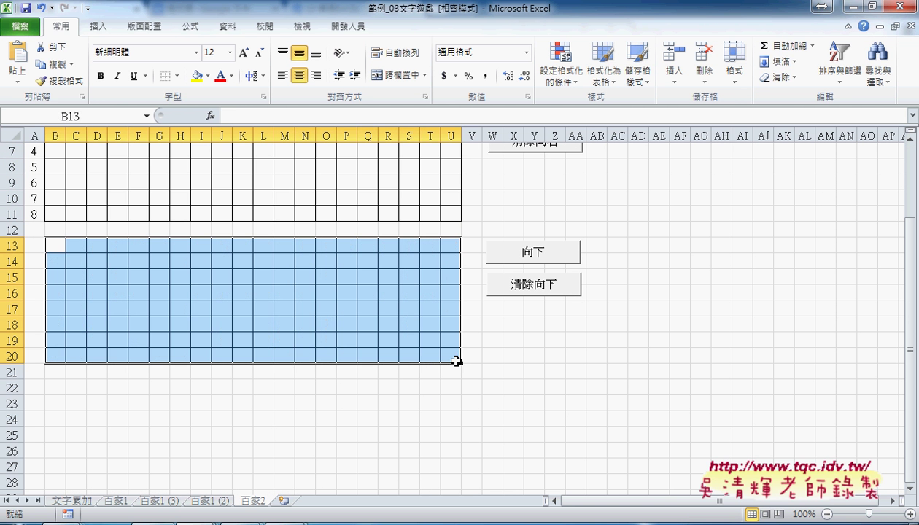
scroll(456, 362, "up", 2)
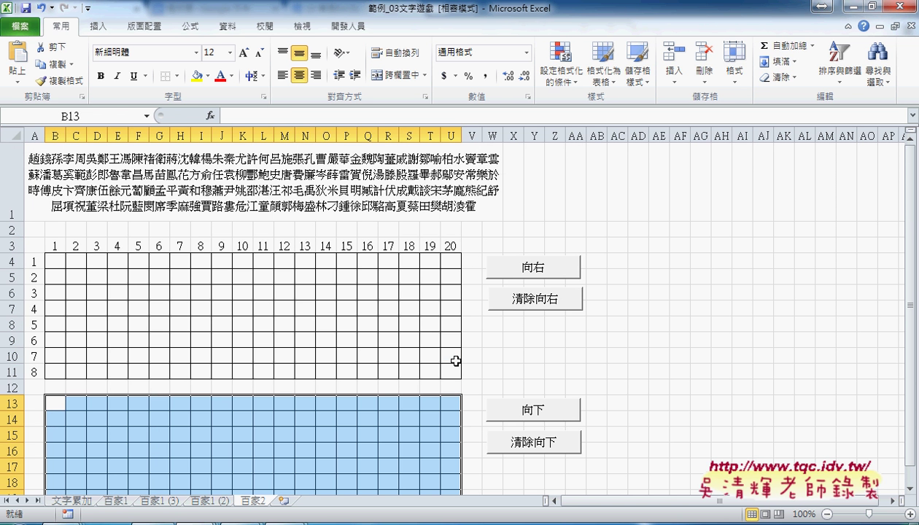
left_click(57, 259)
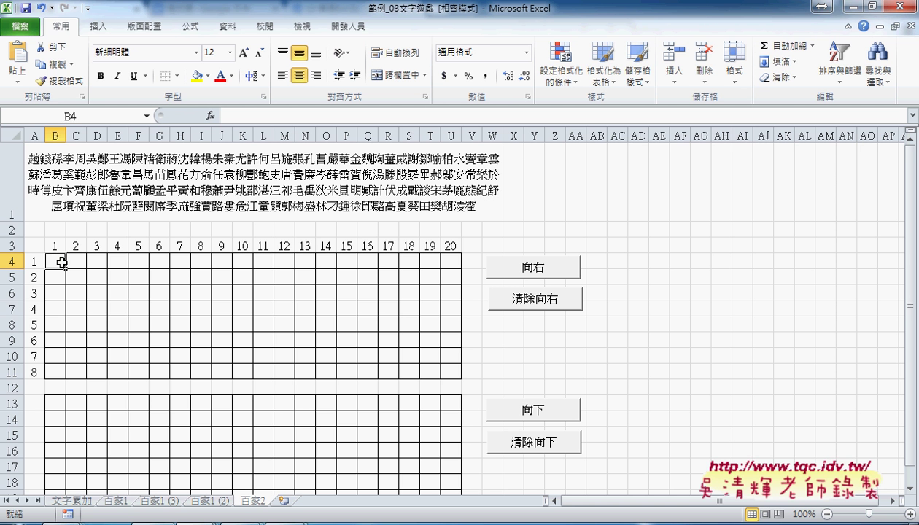
- Select rows 4–6 of the upper grid, B4:U6
left_click_drag(57, 257, 452, 265)
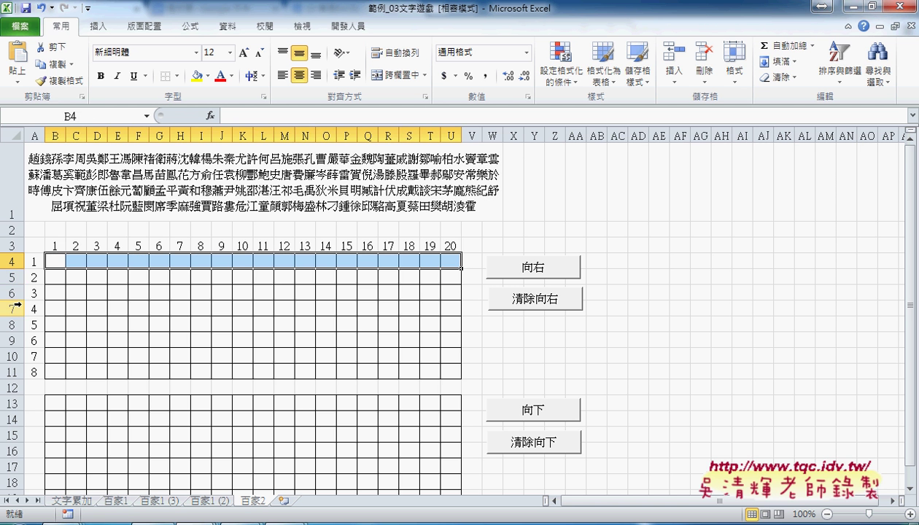
left_click_drag(58, 278, 447, 273)
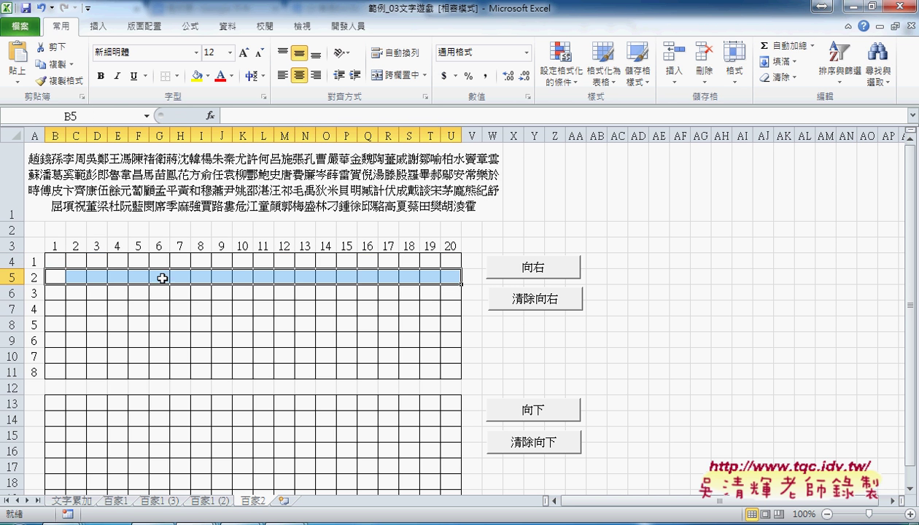
left_click_drag(57, 292, 452, 287)
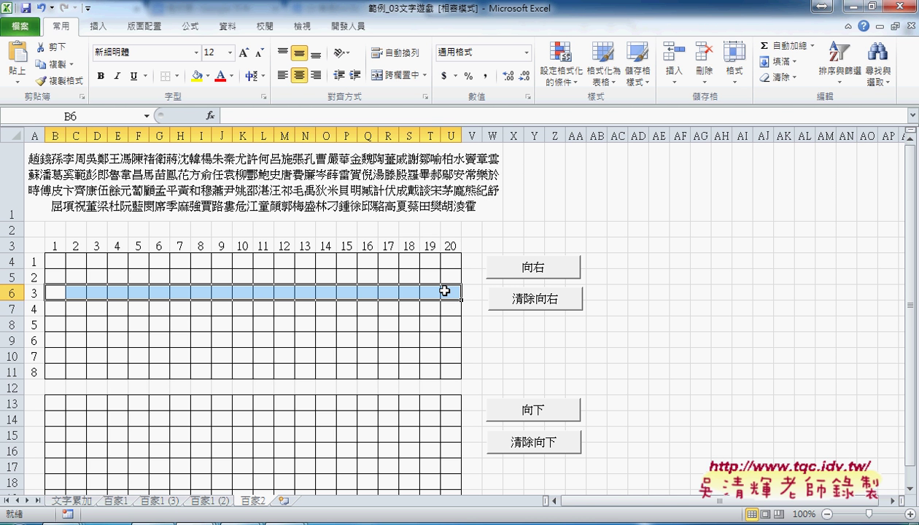
- Run the 向右, 清除向右, 向右, 向下 and 清除向下 macros, leaving the upper grid filled with surnames
left_click(539, 267)
left_click(538, 295)
left_click(538, 267)
left_click(538, 407)
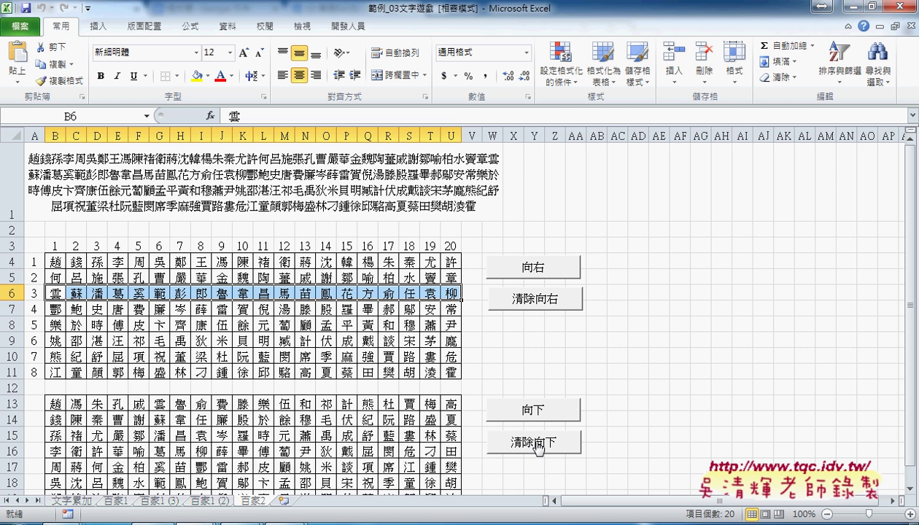
left_click(536, 442)
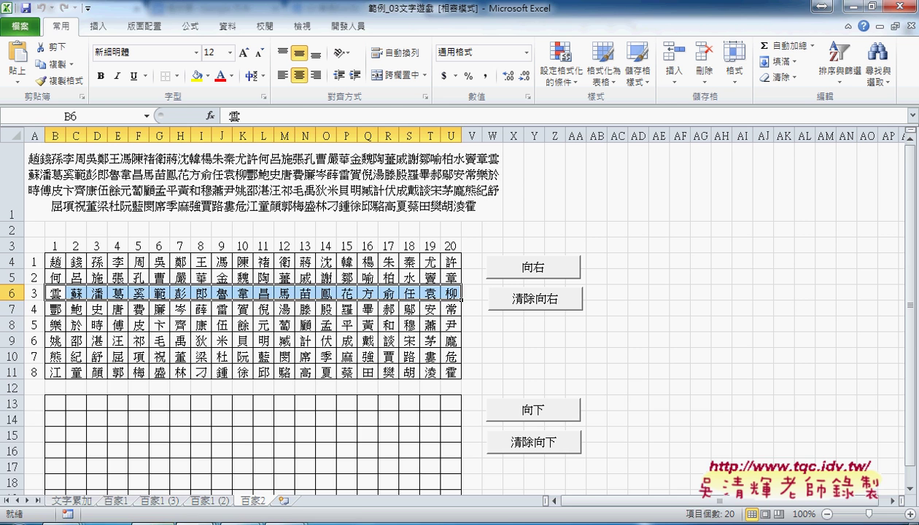
left_click(168, 524)
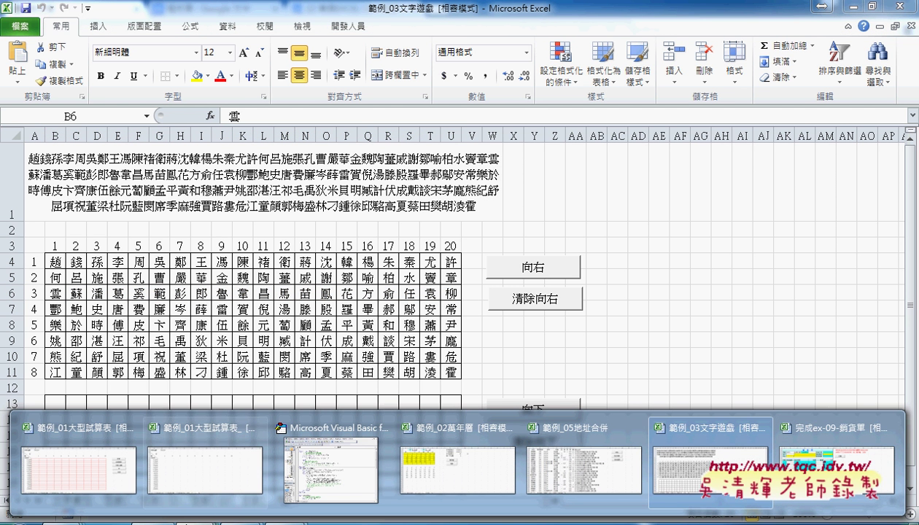
- Bring up the 範例檔 folder and look over the example workbooks 範例_03文字遊戲 and 範例_04銷貨單
mouse_move(252, 521)
left_click(395, 438)
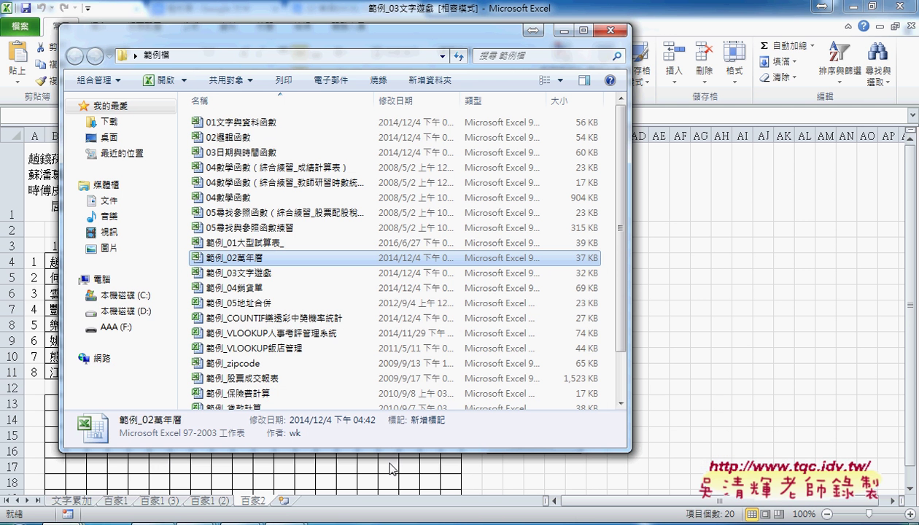
left_click(270, 273)
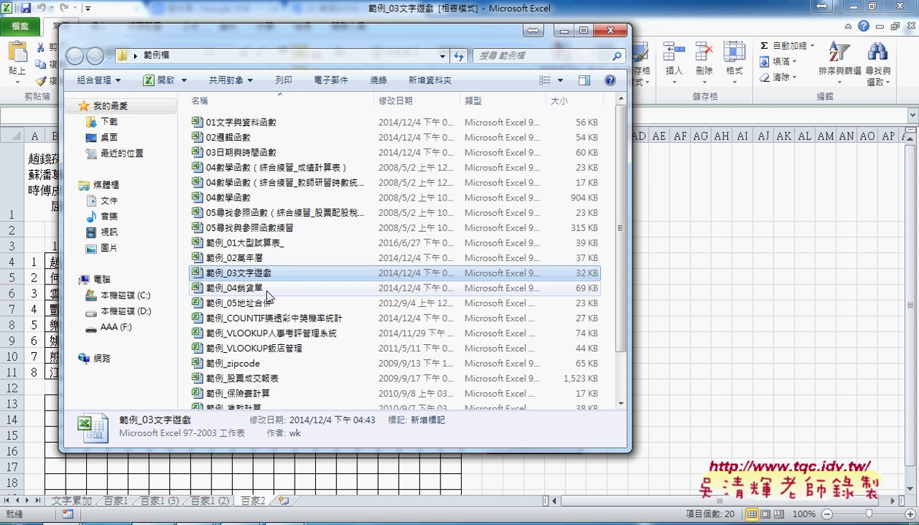
left_click(267, 291)
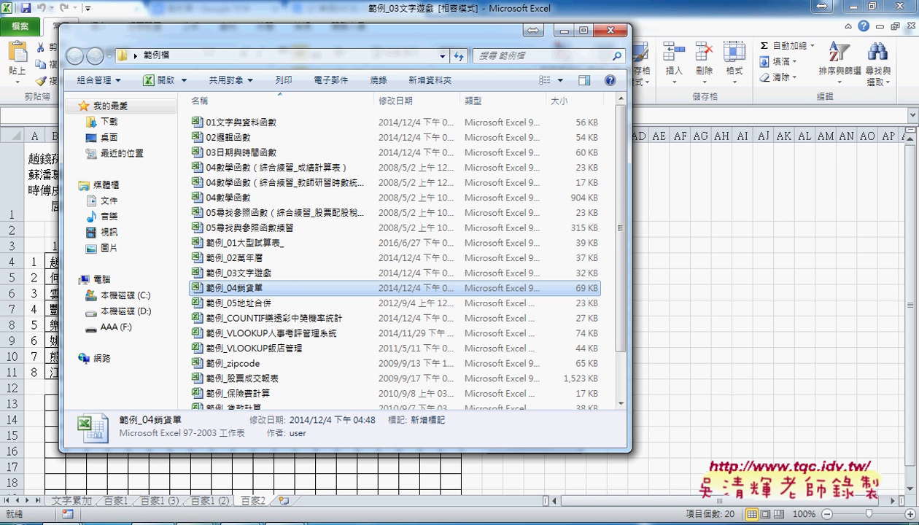
- In 完成ex-09-銷貨單, set delivery type E2 to 3普通件 so the ship date becomes 2016/07/04
mouse_move(218, 522)
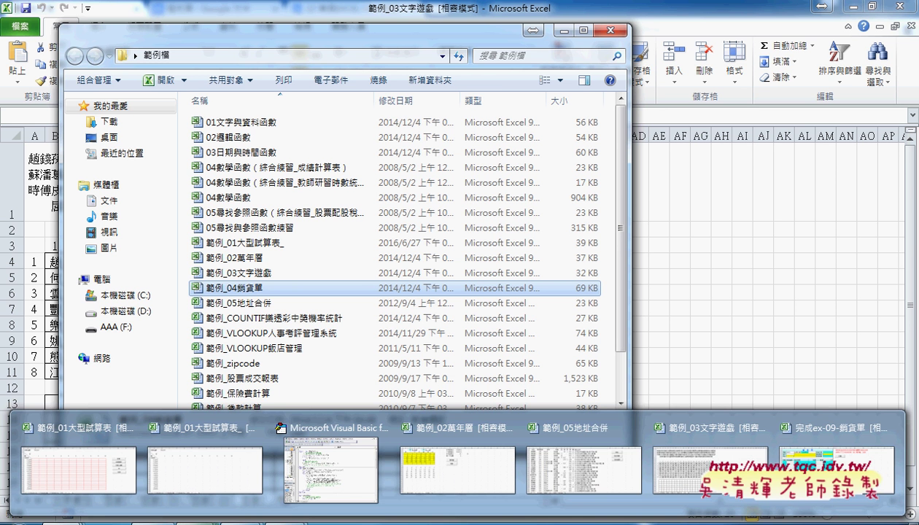
left_click(649, 338)
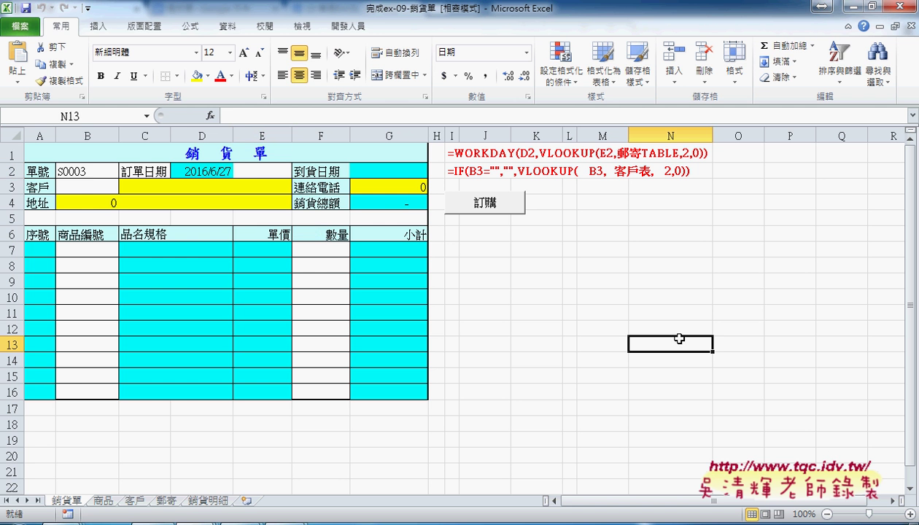
left_click(89, 173)
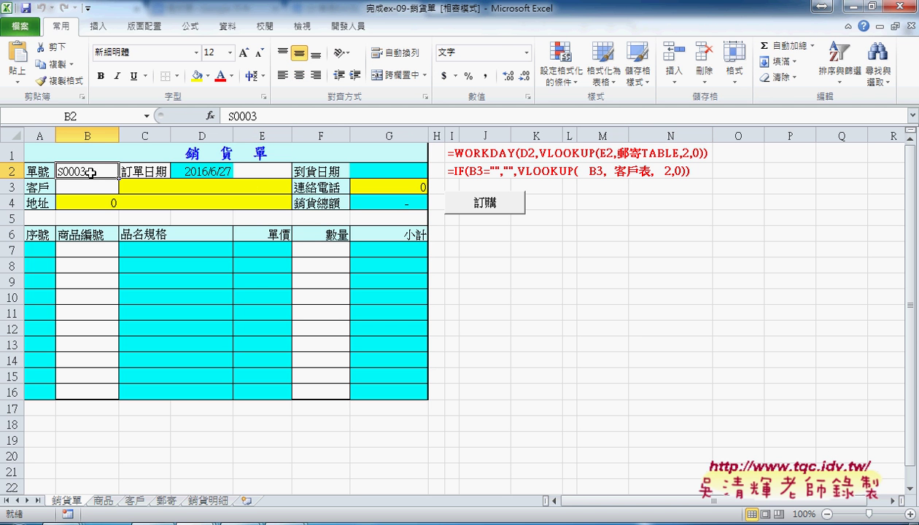
left_click(252, 171)
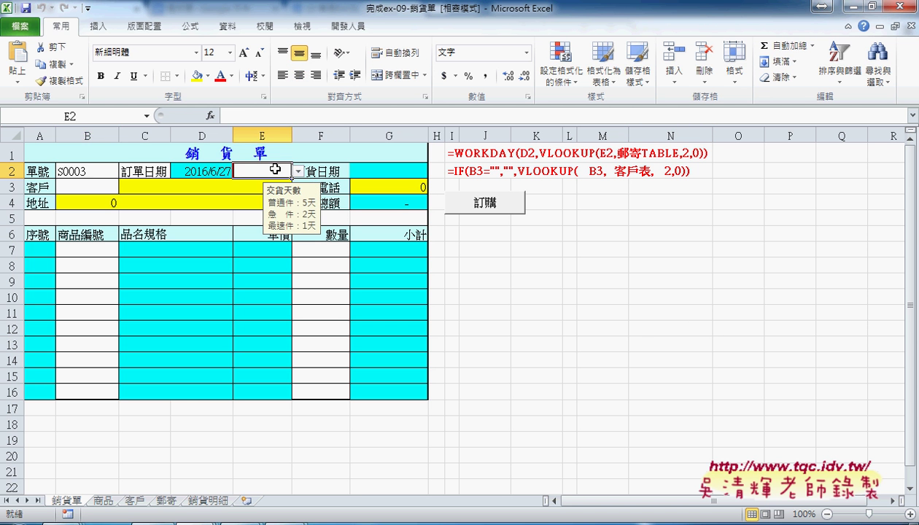
left_click(298, 171)
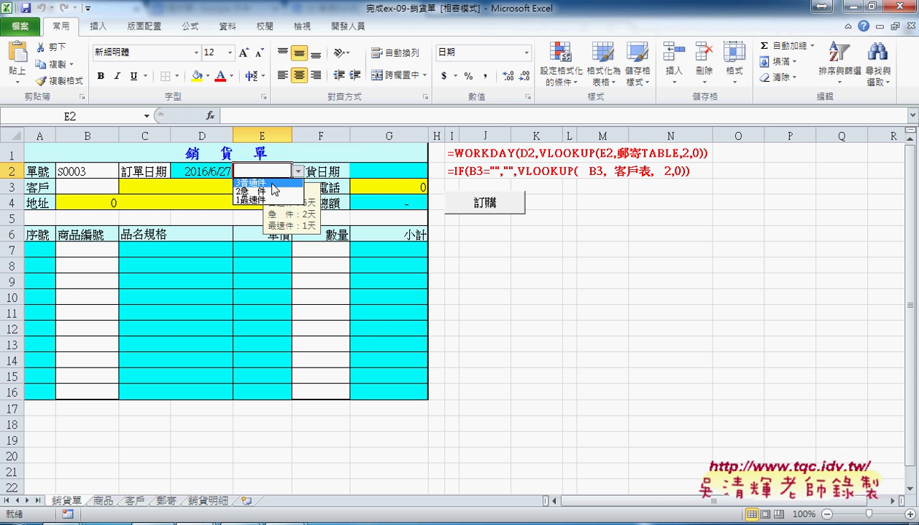
left_click(272, 183)
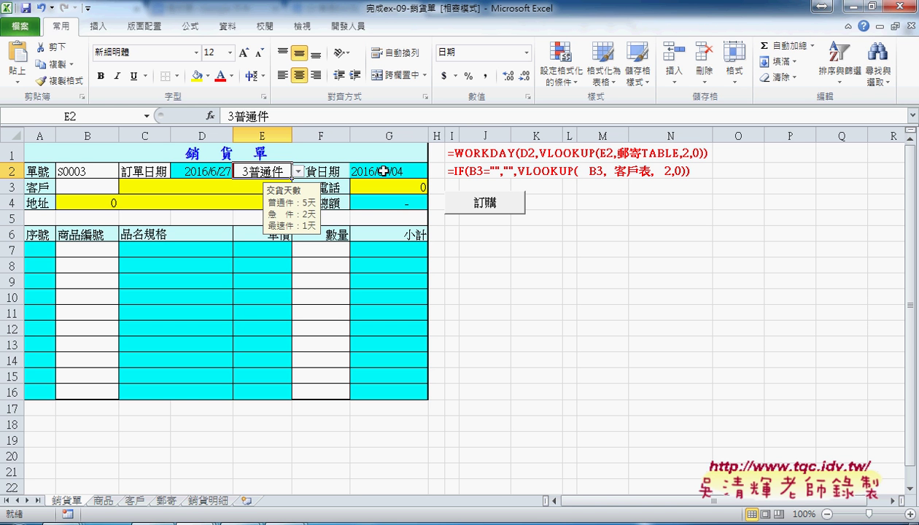
- Pick the second customer number in B3 and check the customer details it fills in
left_click(101, 186)
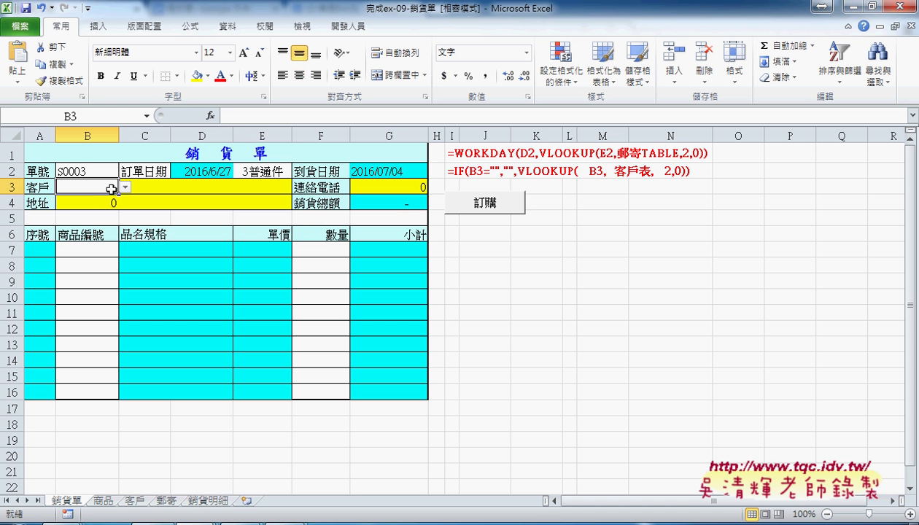
left_click(125, 187)
left_click(110, 207)
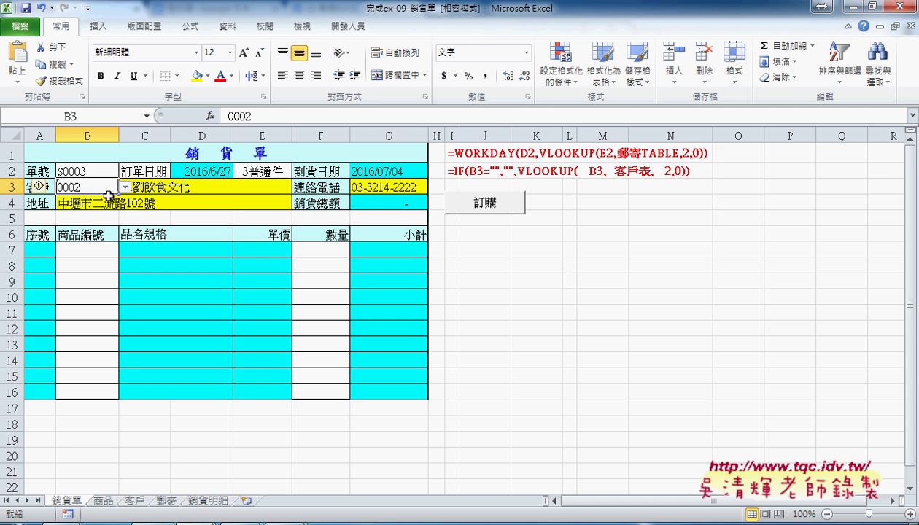
left_click(137, 501)
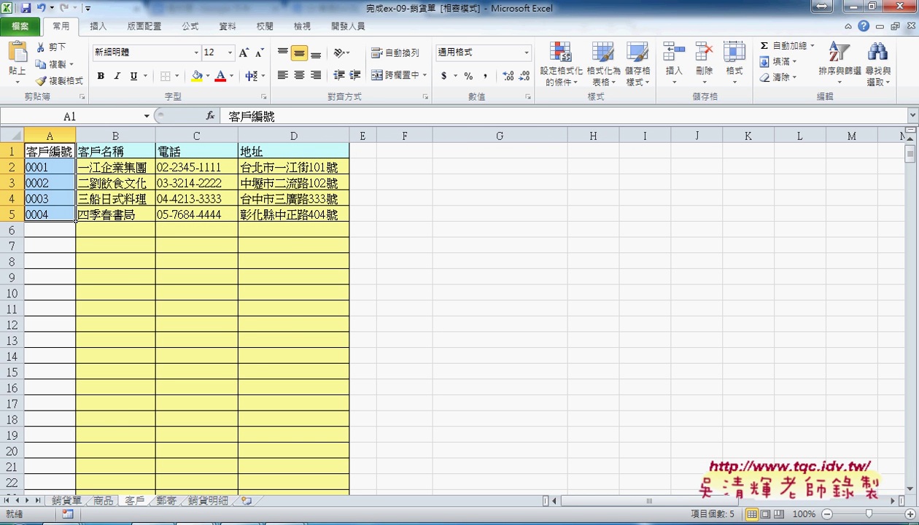
left_click(67, 502)
left_click(164, 192)
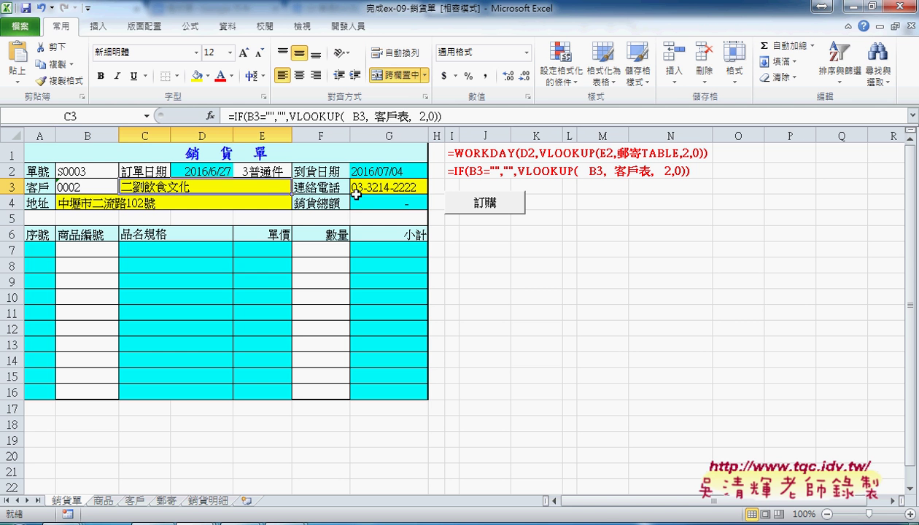
- Choose products A2103 and A2101 for order lines B7 and B8
left_click(88, 250)
left_click(126, 250)
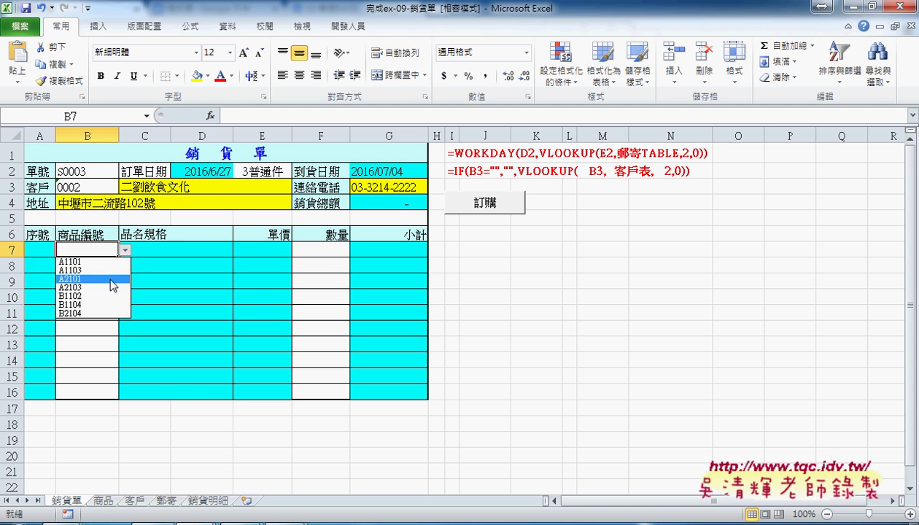
left_click(106, 289)
left_click(103, 265)
left_click(125, 265)
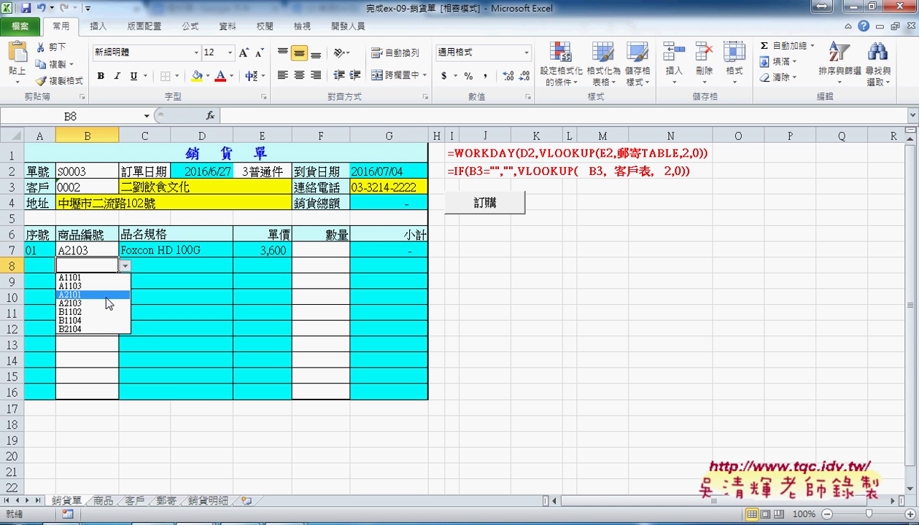
left_click(107, 300)
- Set quantities 4 and 3 in F7:F8 and submit the 89,400 order, resetting to S0004
left_click(319, 250)
left_click(356, 250)
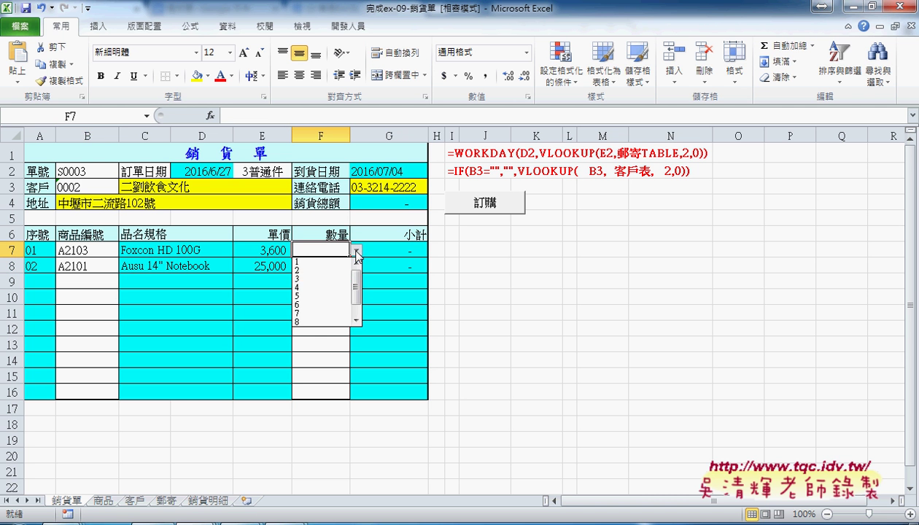
left_click(321, 294)
left_click(335, 263)
left_click(356, 265)
left_click(326, 289)
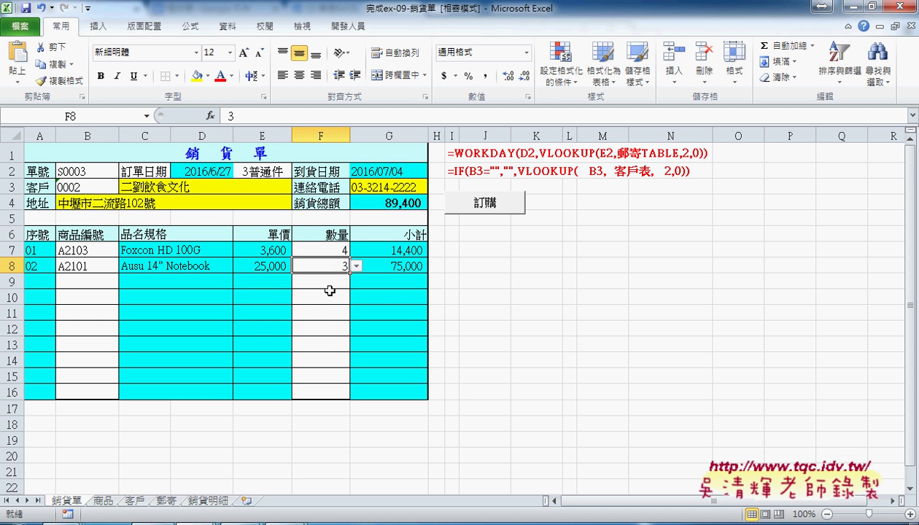
left_click(488, 206)
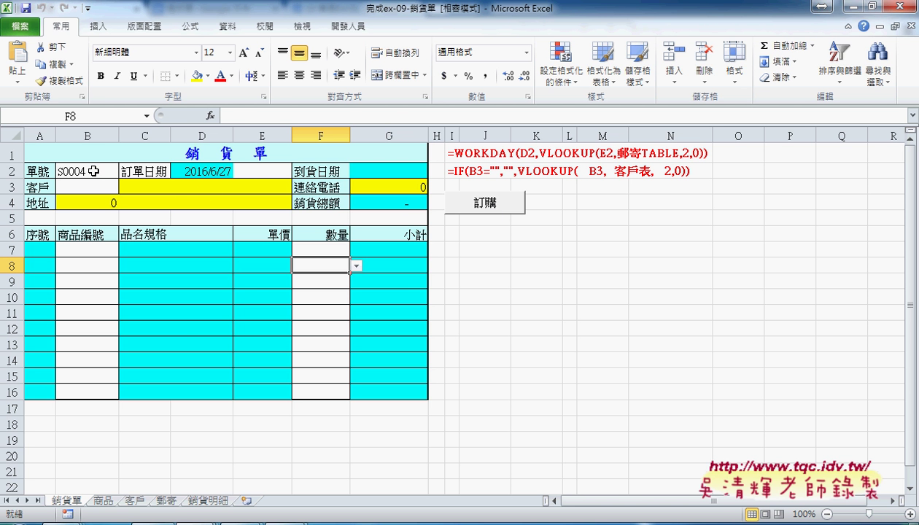
- Check the logged S0003 row totalling 89400 in 銷貨明細, then bring back the 範例檔 folder
left_click(214, 502)
left_click_drag(42, 200, 472, 197)
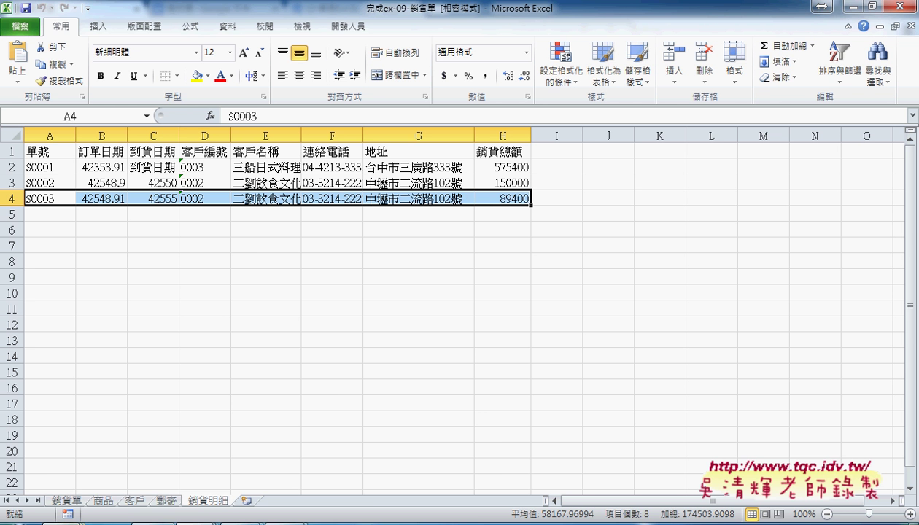
left_click(73, 521)
- Select 範例_05地址合併 in the 範例檔 folder and switch Excel to that workbook
left_click(386, 486)
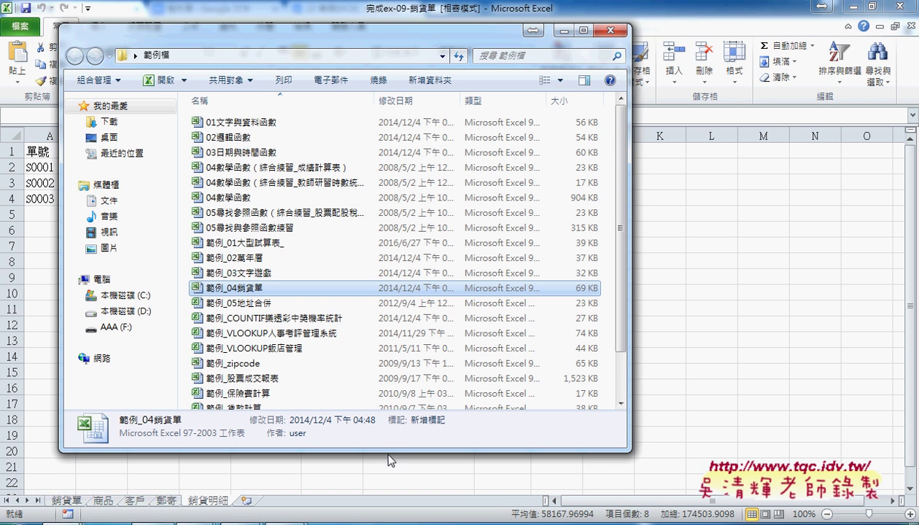
left_click(269, 306)
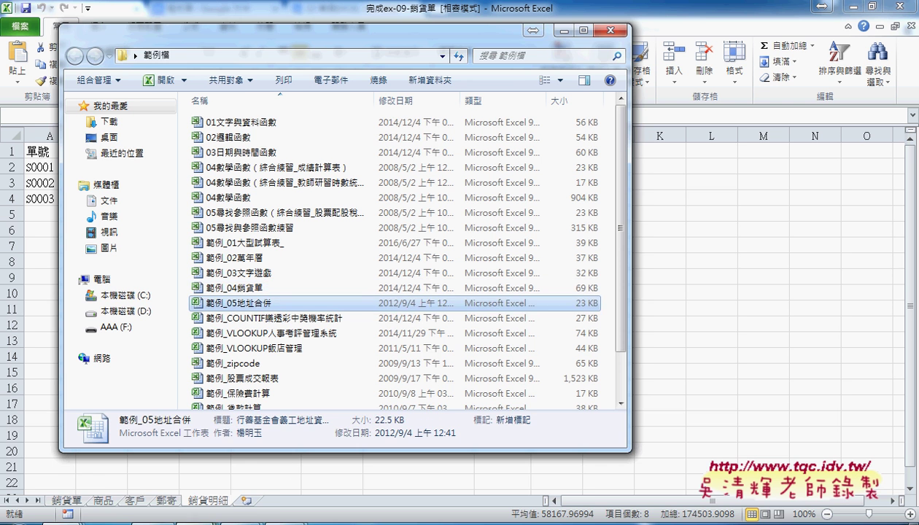
left_click(271, 520)
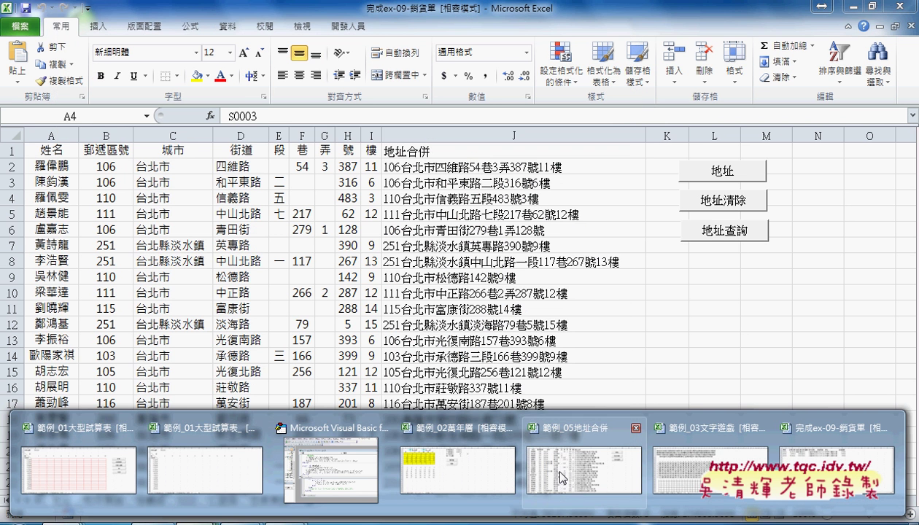
left_click(558, 474)
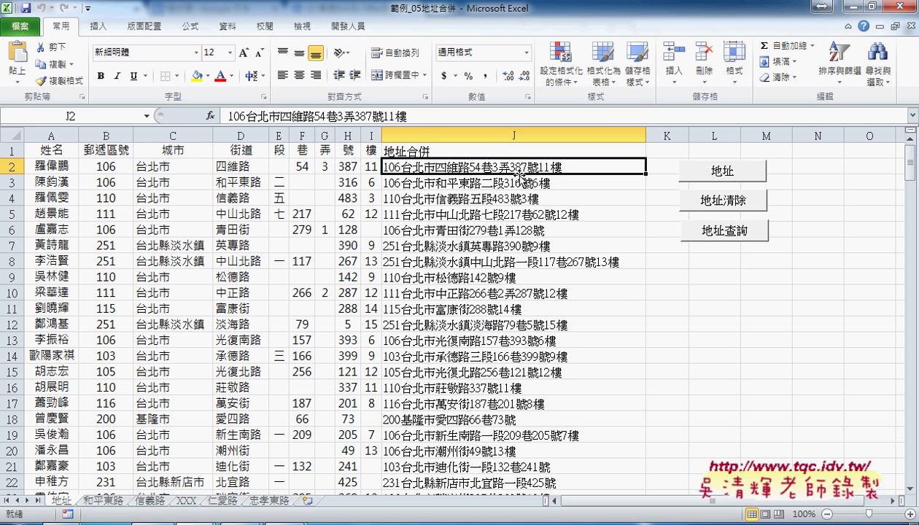
- Empty column J with 地址清除, review row 2's fields B–I, then refill J with 地址
left_click(706, 202)
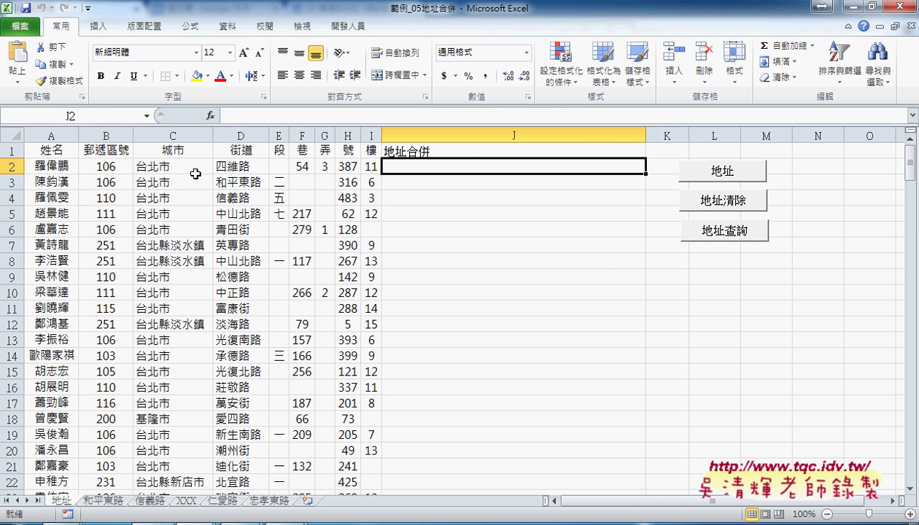
left_click_drag(102, 166, 360, 170)
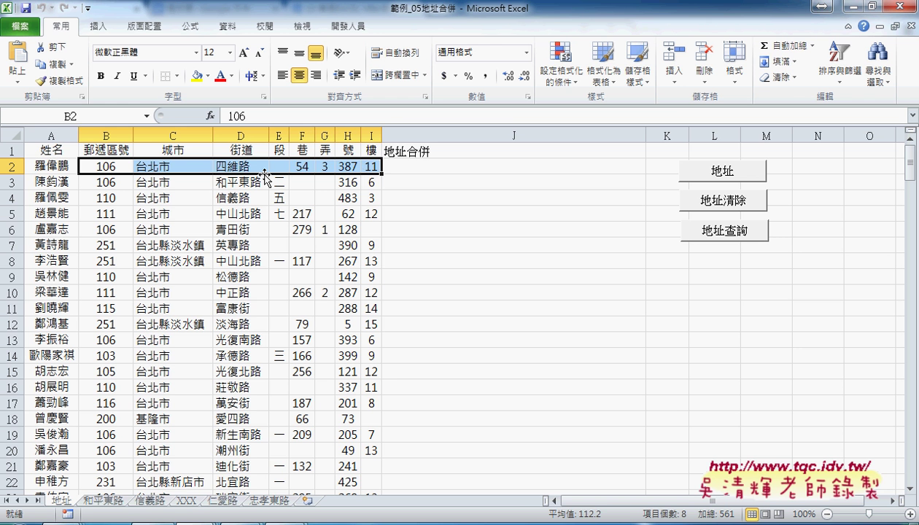
left_click_drag(102, 167, 371, 168)
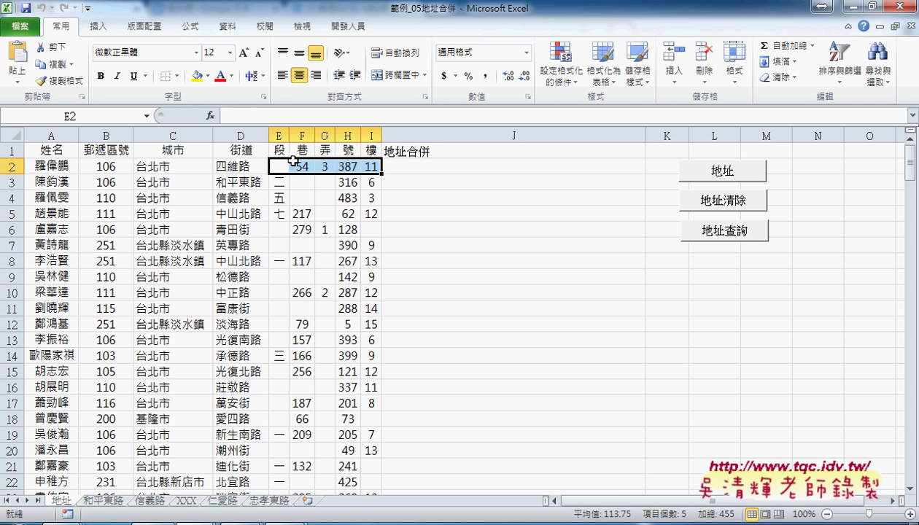
left_click(275, 168)
left_click(280, 150)
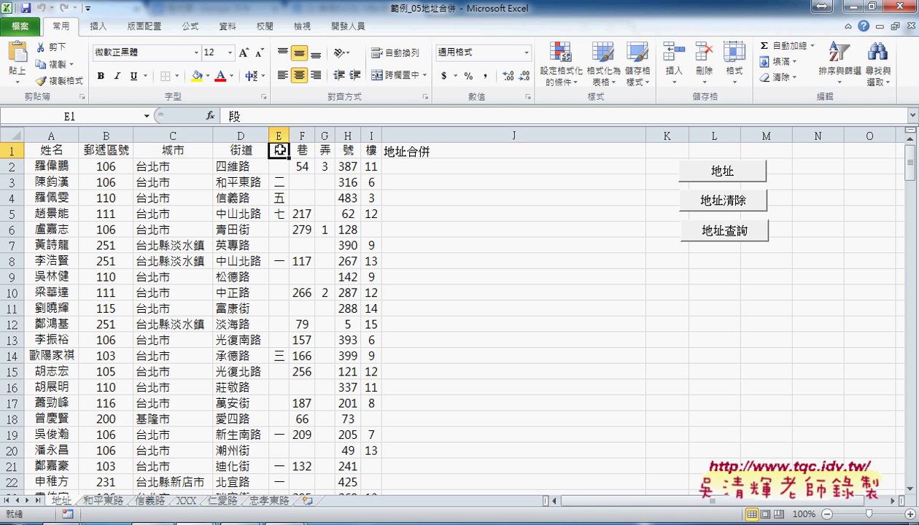
left_click(297, 162)
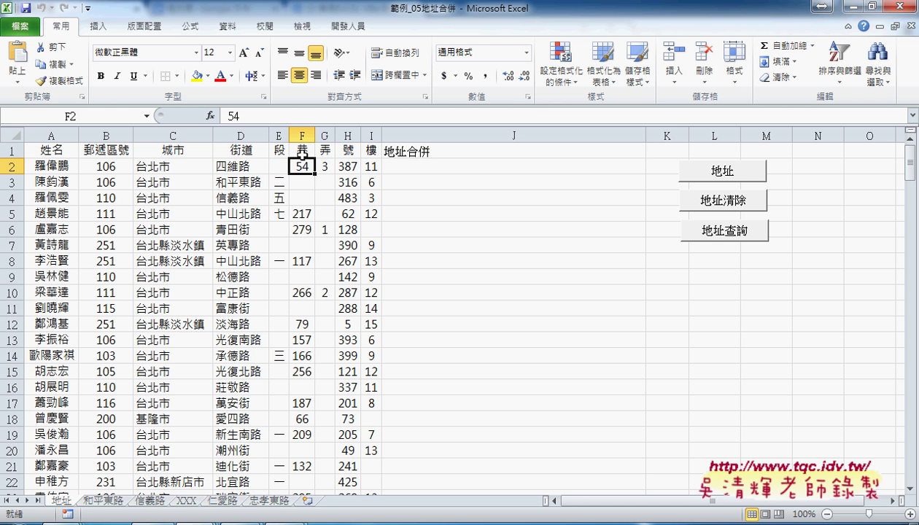
left_click(302, 150)
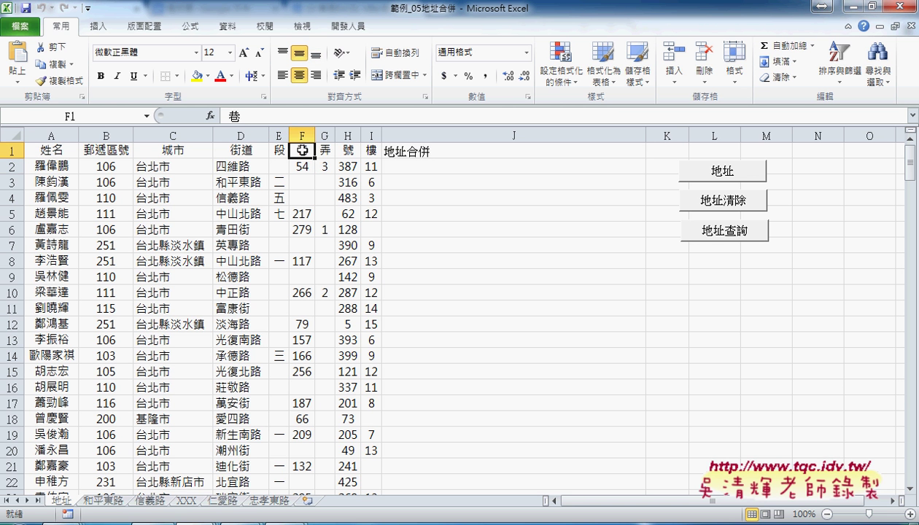
left_click(423, 167)
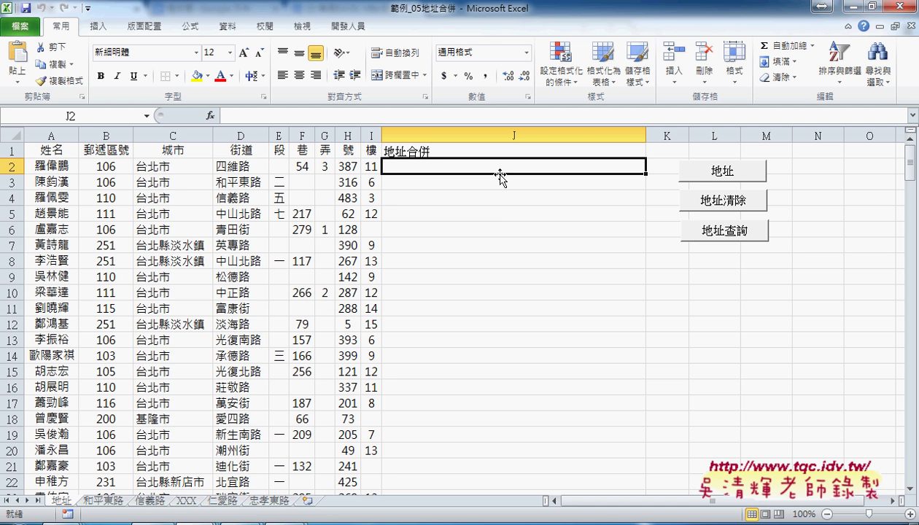
left_click(714, 170)
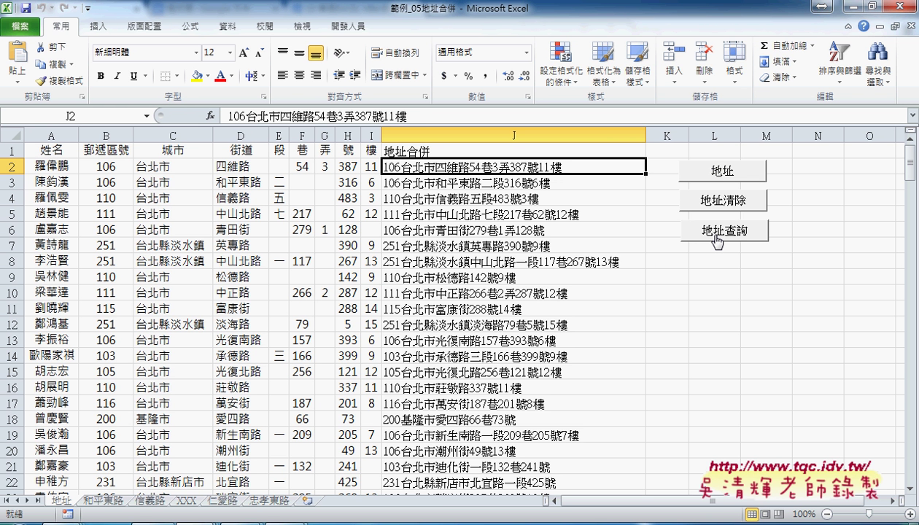
- Run 地址查詢 with keyword 忠孝東路 and confirm deleting the old results sheet
left_click(716, 232)
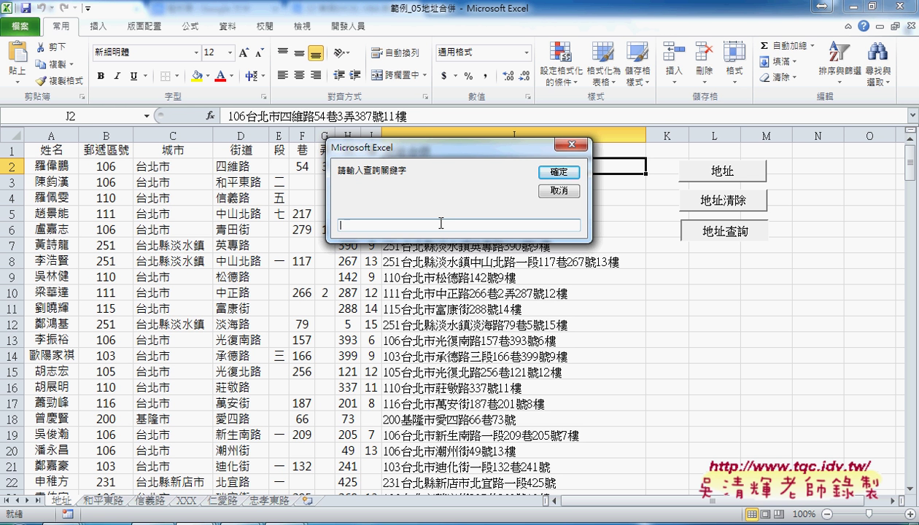
type("中ㄒㄧㄠ")
type("孝")
type("ㄉㄨㄥ")
key("space")
type("ㄉㄨ4")
key("Return")
left_click(559, 177)
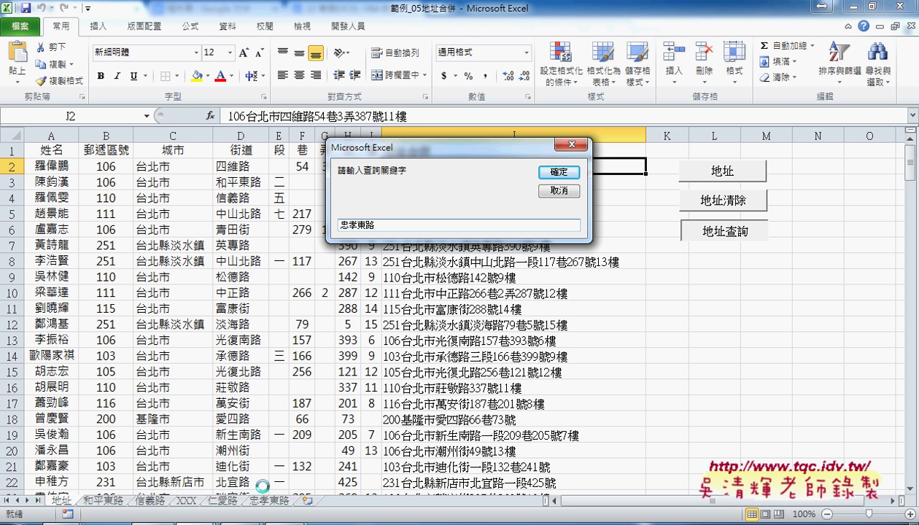
left_click(564, 177)
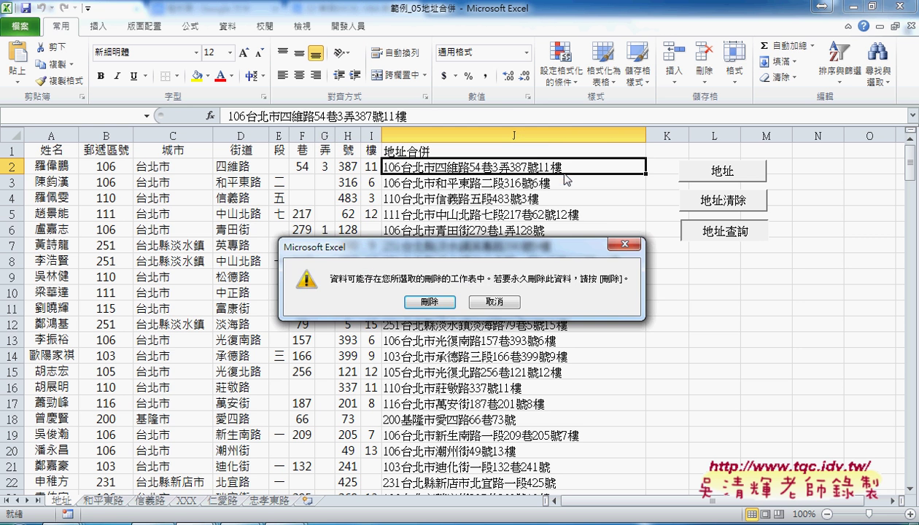
left_click(429, 302)
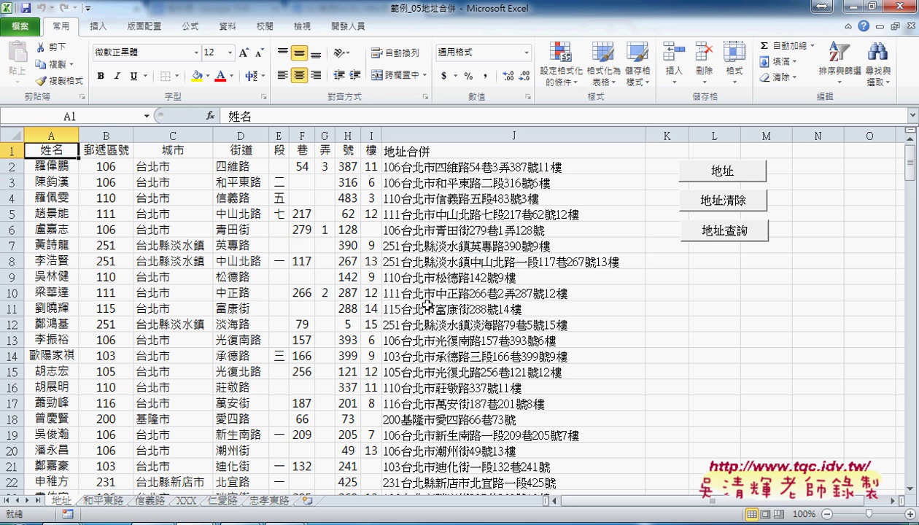
left_click(281, 501)
left_click_drag(195, 167, 200, 226)
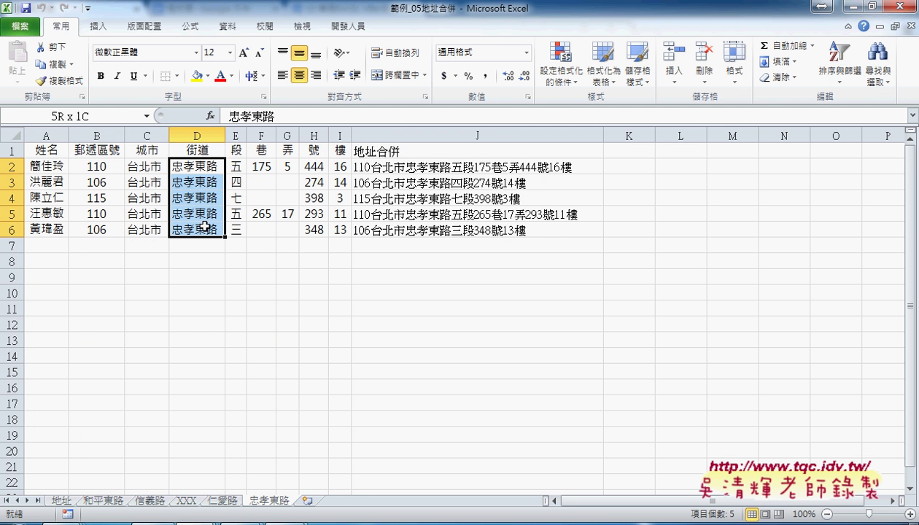
left_click_drag(49, 166, 46, 227)
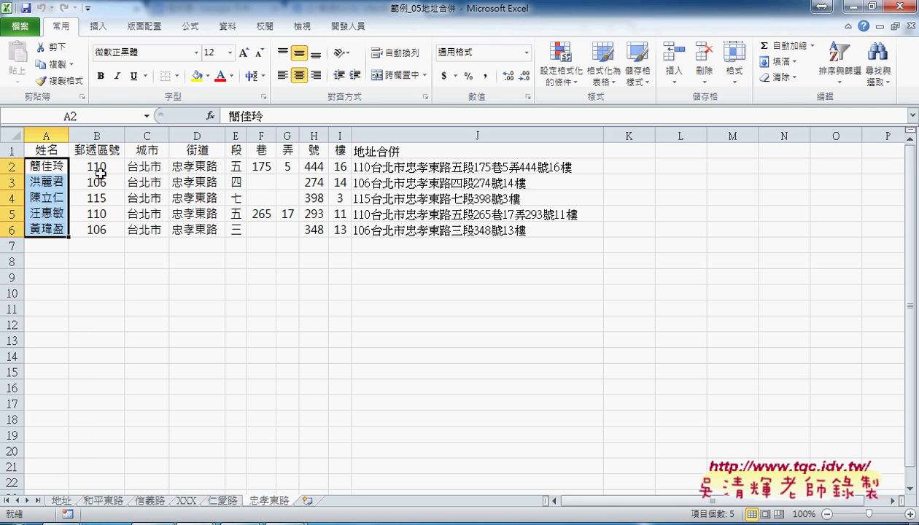
mouse_move(96, 168)
left_mouse_down()
mouse_move(486, 226)
mouse_move(340, 224)
left_mouse_up()
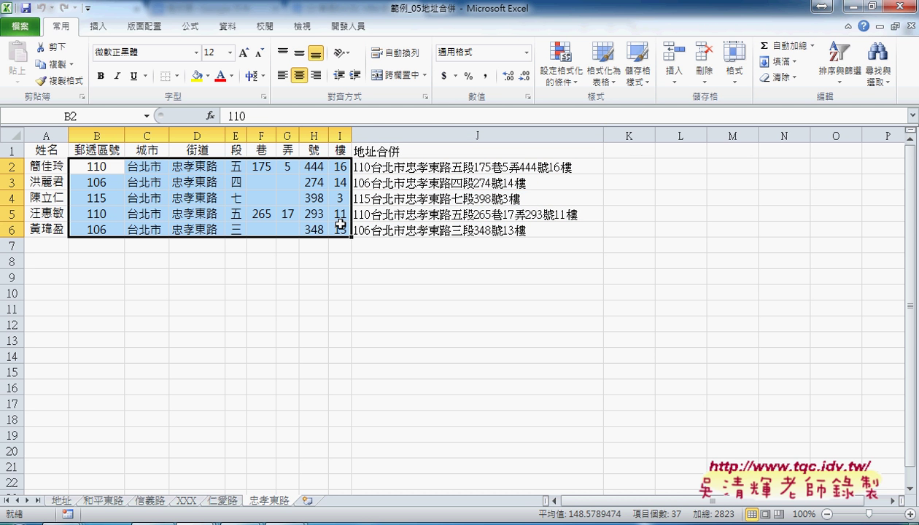
left_click_drag(450, 165, 456, 225)
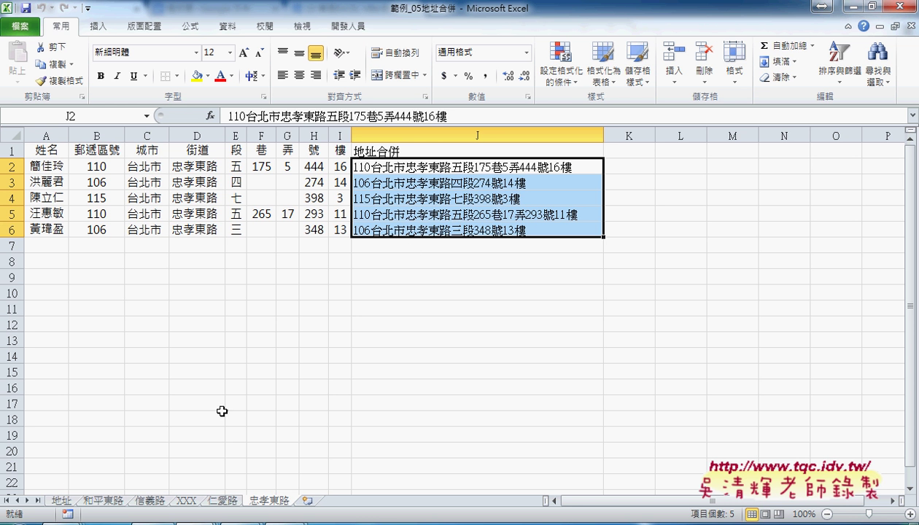
left_click(62, 501)
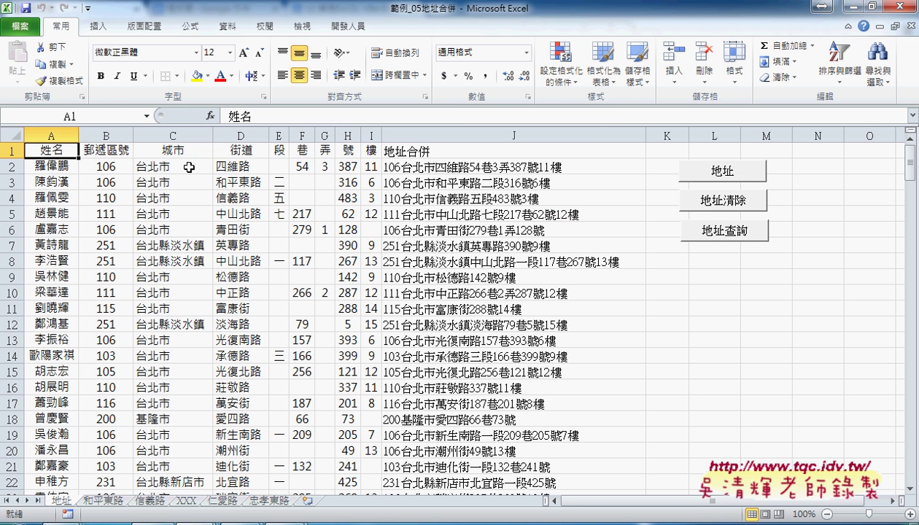
left_click_drag(104, 166, 370, 165)
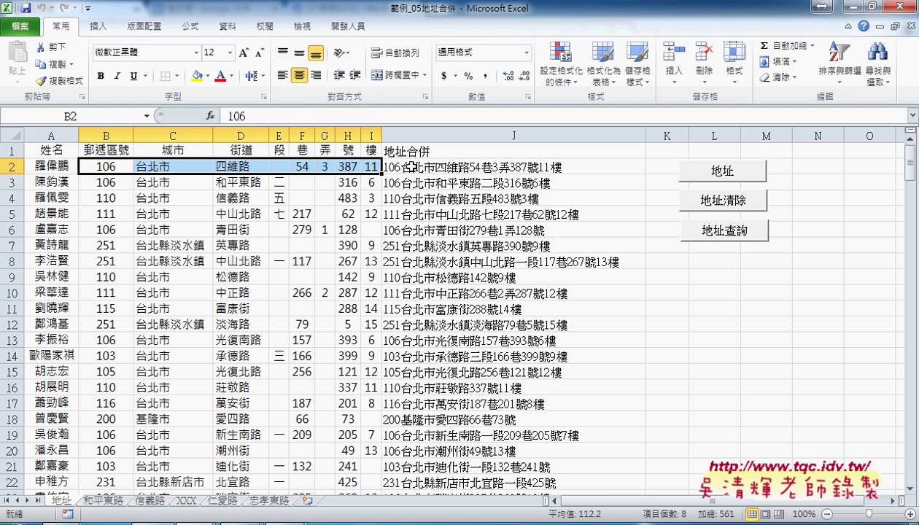
left_click(459, 166)
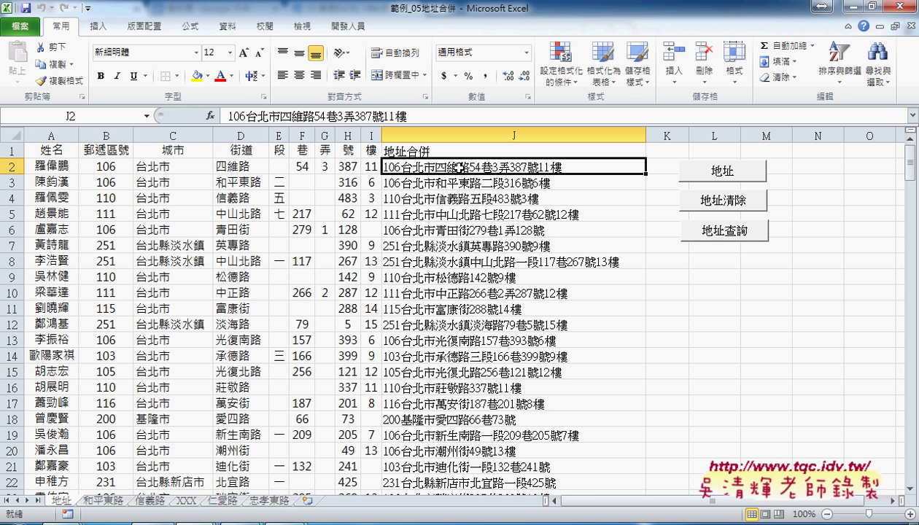